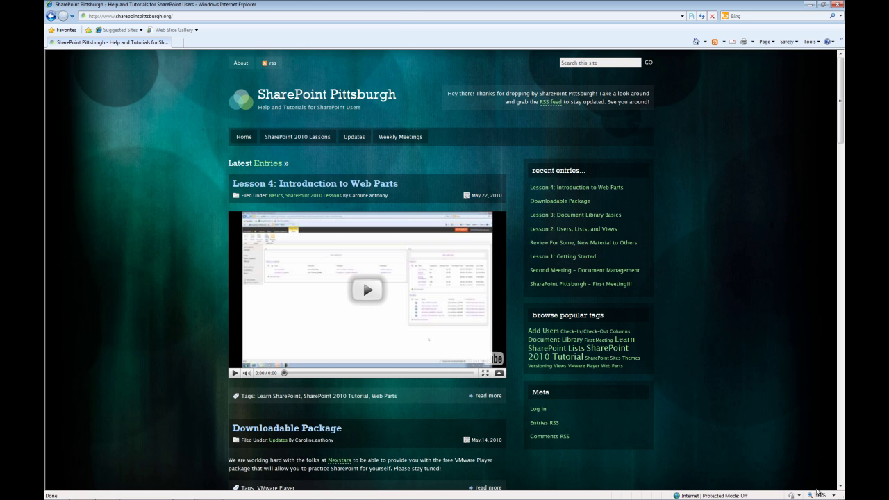
Step: Load the sp2010 site's Home page in Internet Explorer, opening and closing the Start menu
click(399, 14)
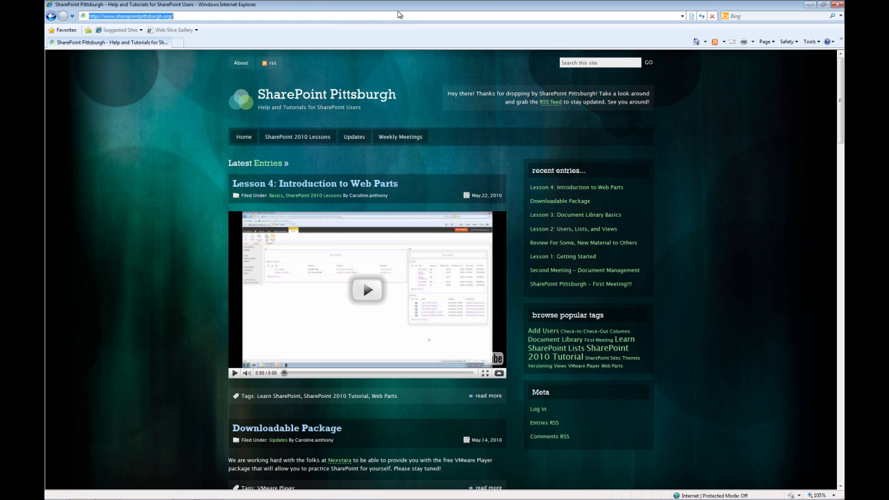
text(sp2010)
key(Return)
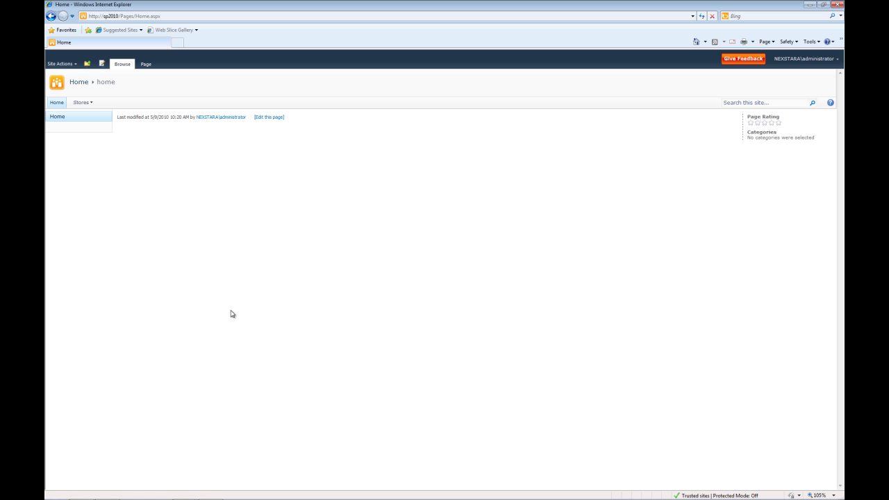
click(55, 491)
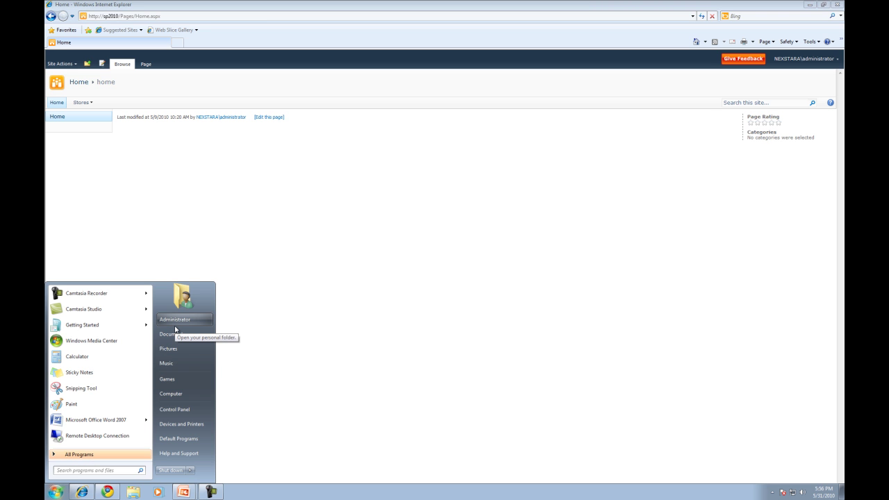
click(467, 308)
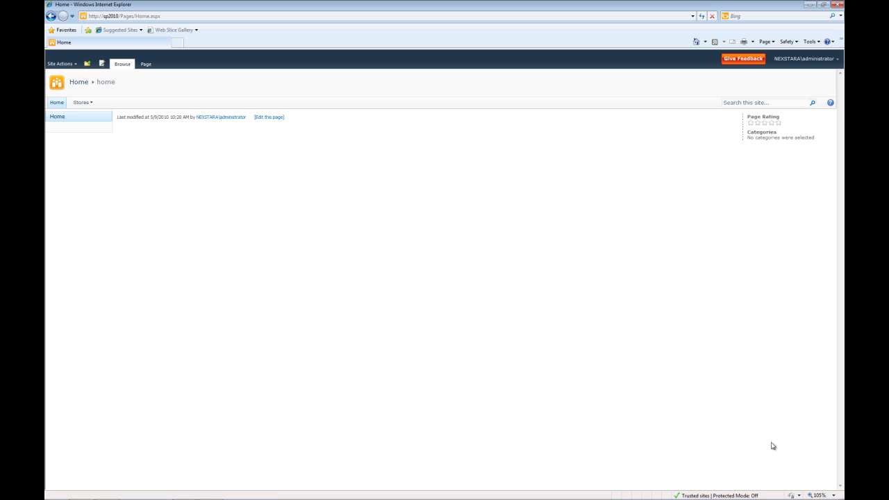
Step: Load the sp2010 site in Chrome
click(108, 492)
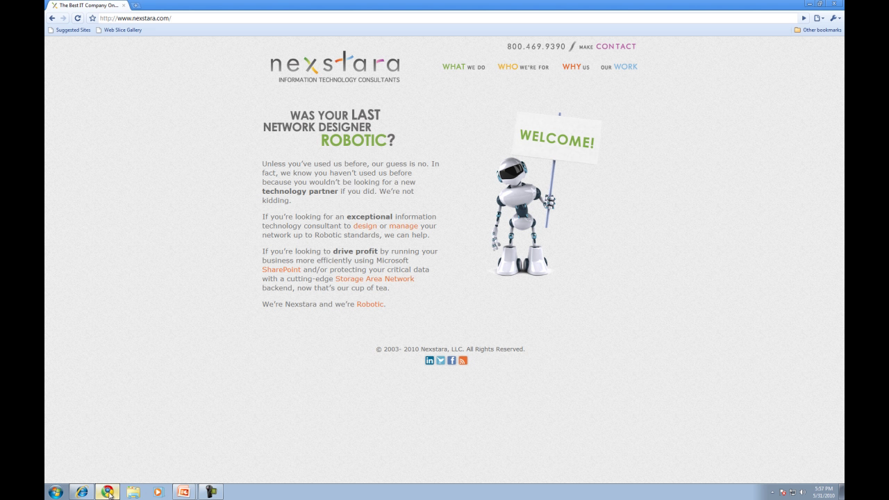
click(194, 16)
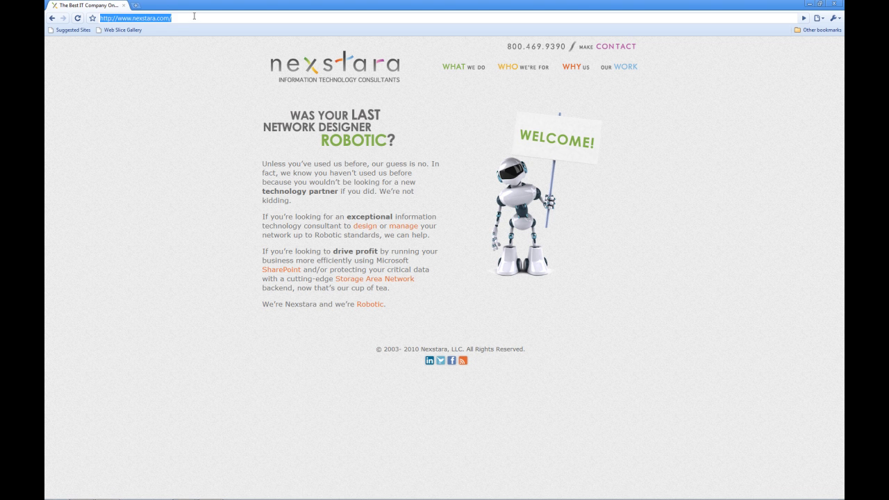
text(sp2010/)
key(Return)
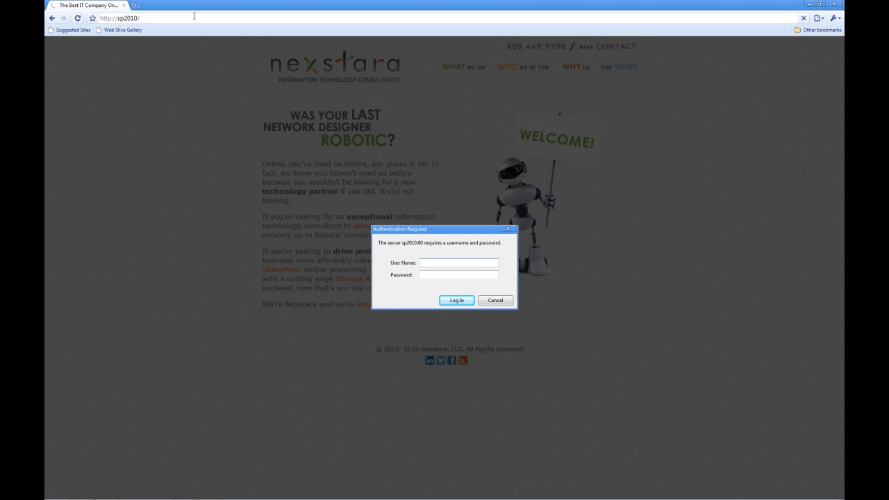
Step: Sign in to sp2010 as the test user, then return to Internet Explorer
key(Tab)
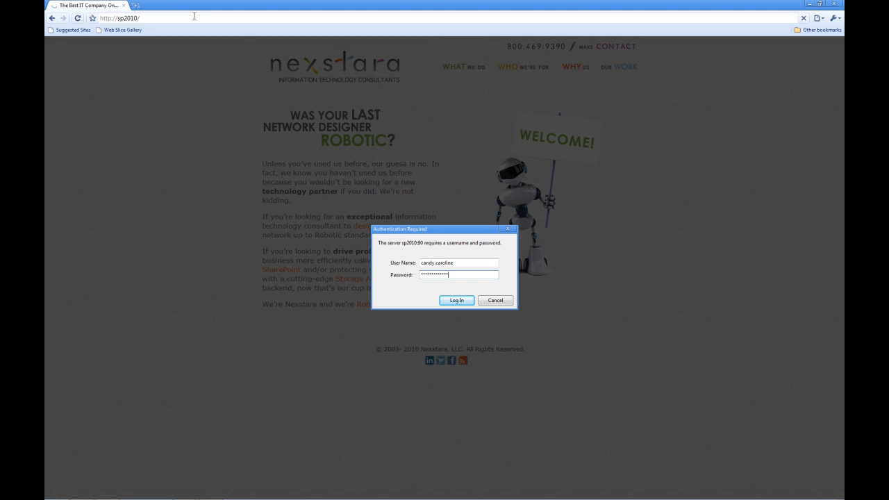
click(455, 301)
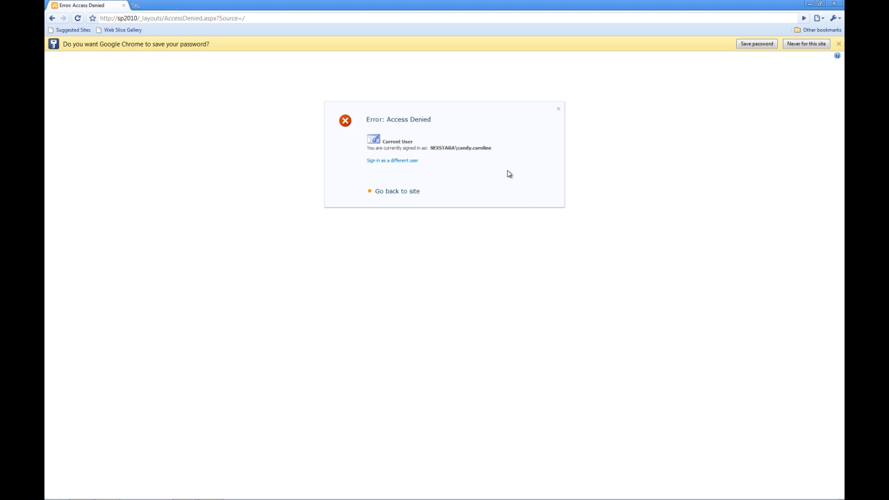
mouse_move(263, 497)
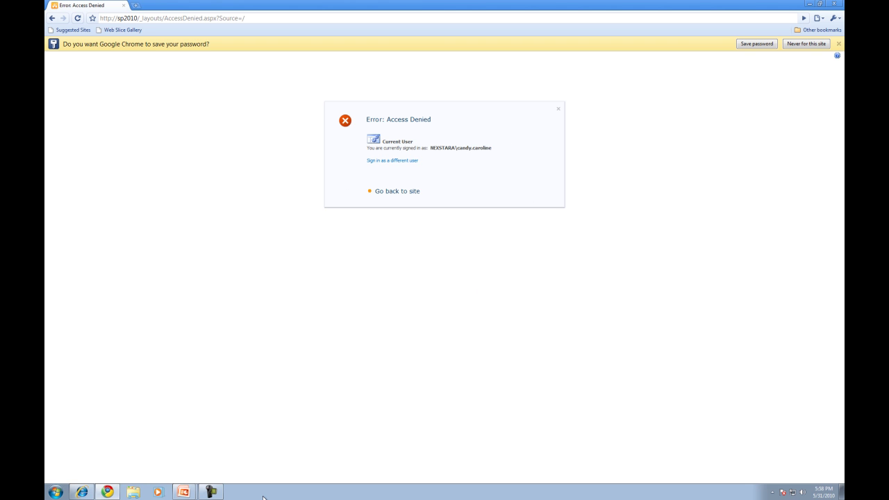
click(81, 492)
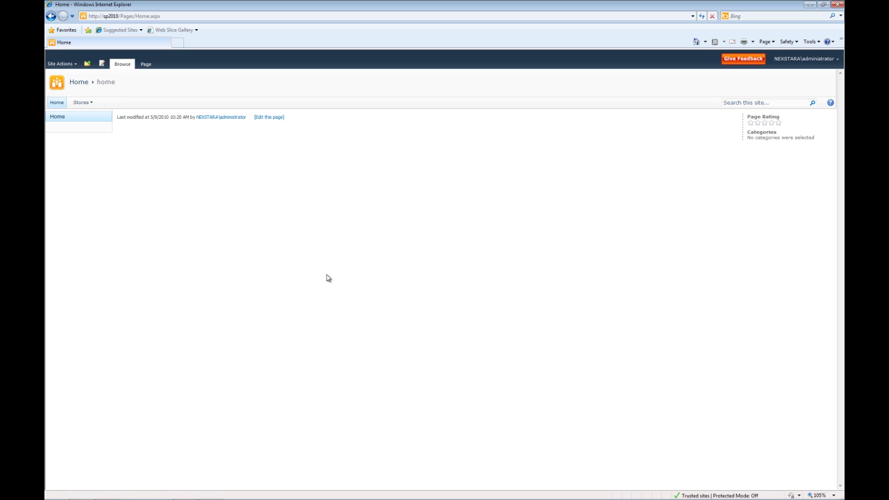
Step: Open the Home Visitors group via Site Settings > People and groups
click(56, 67)
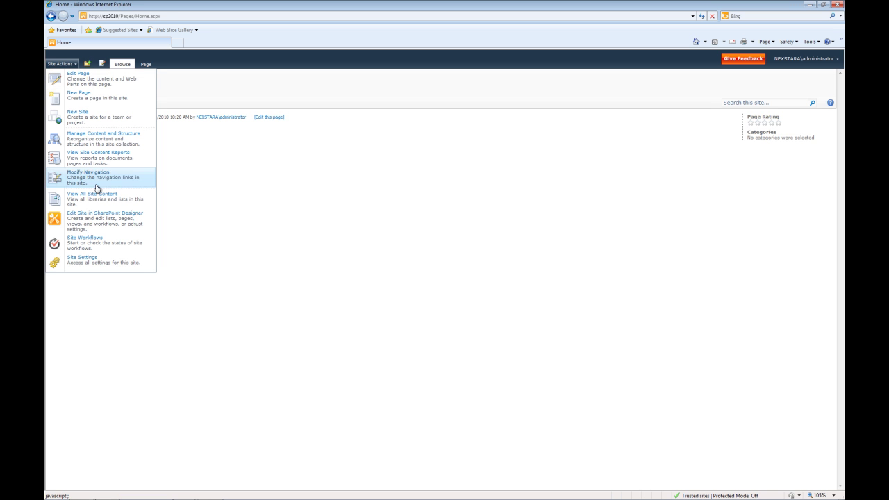
click(93, 260)
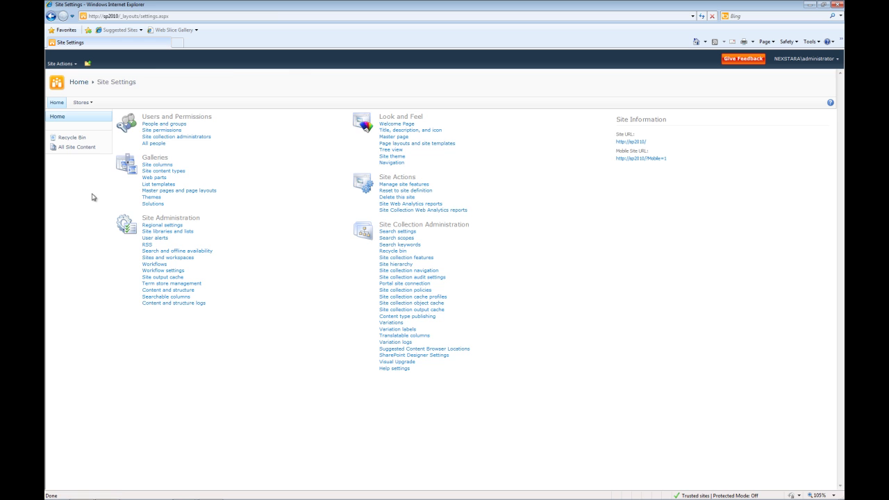
click(164, 125)
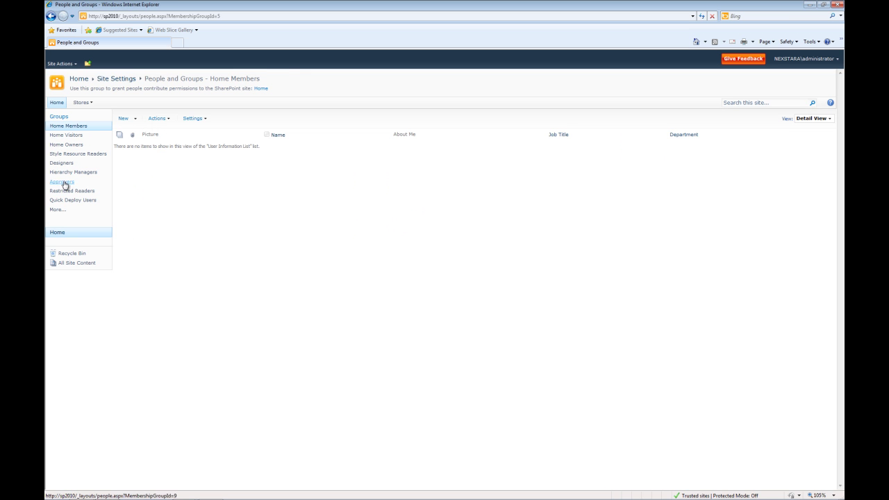
click(78, 138)
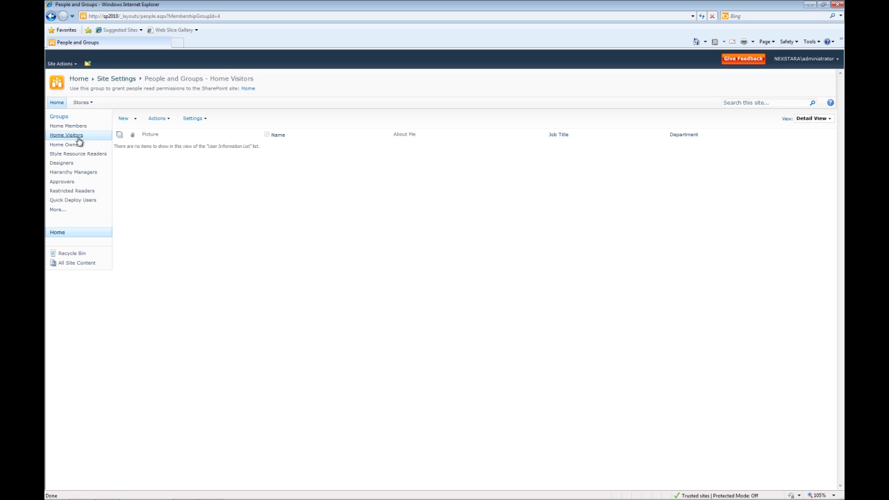
Step: Add the test user to Home Visitors by searching the people picker for 'C'
click(125, 120)
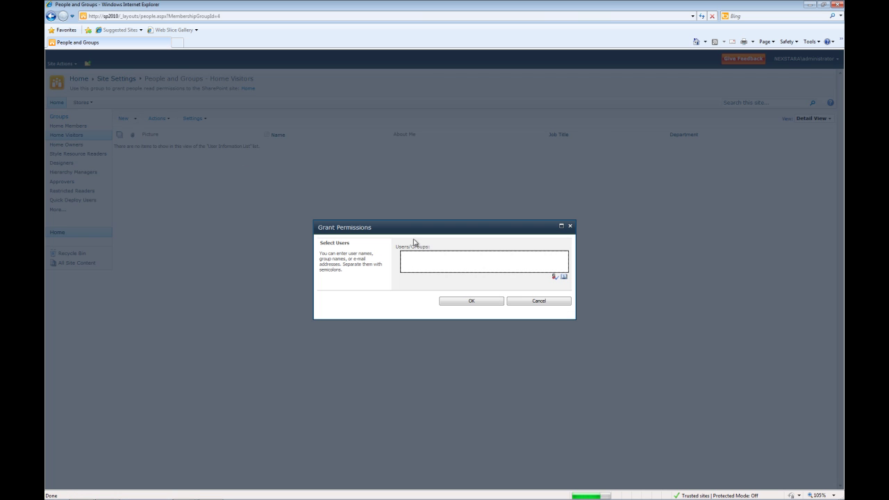
click(564, 276)
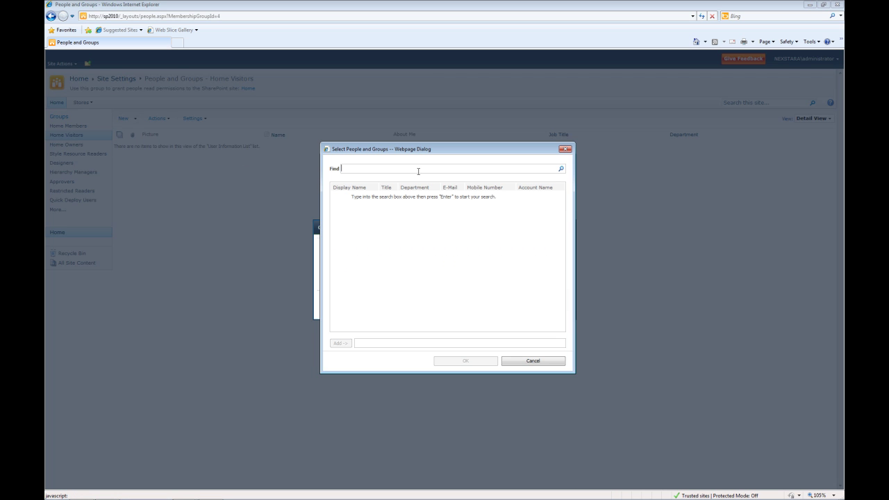
text(C)
click(560, 171)
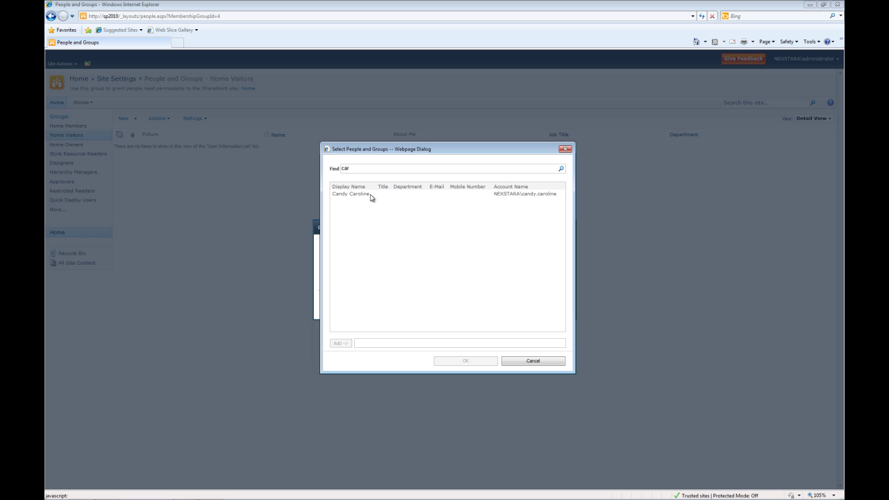
click(371, 195)
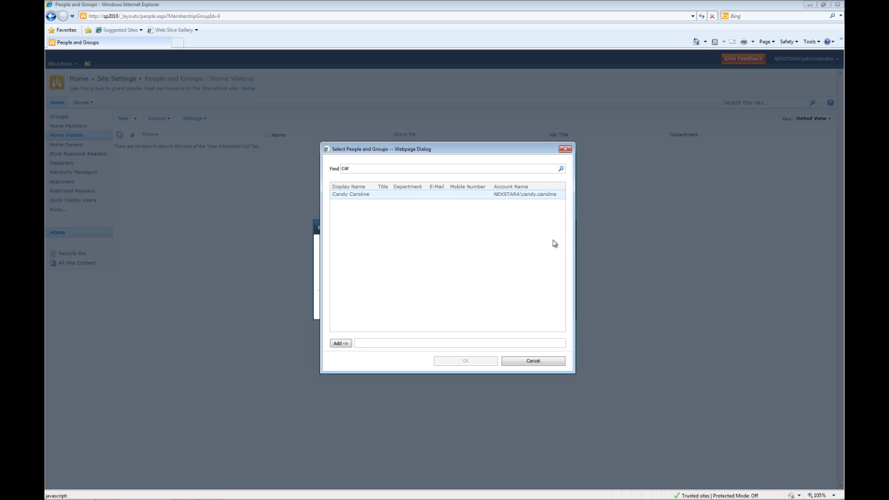
click(343, 343)
click(470, 363)
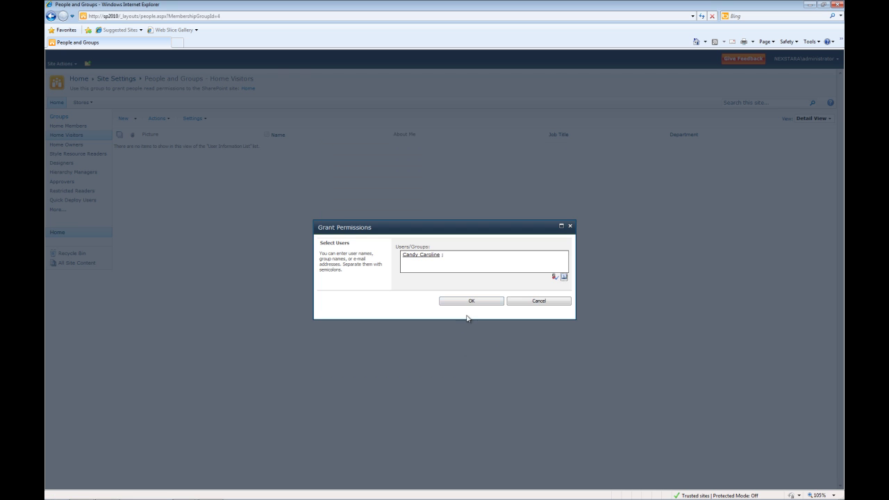
click(470, 303)
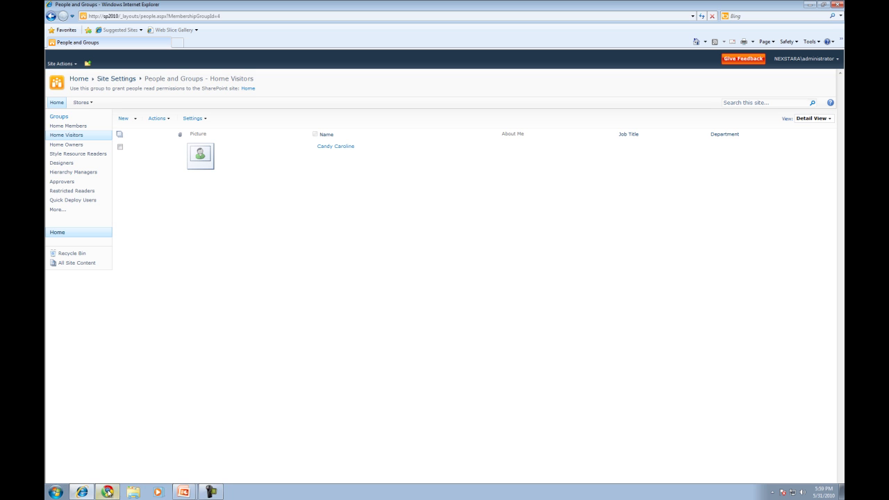
Step: In Chrome, strip the Access Denied path and reload the site home as the test user
click(107, 492)
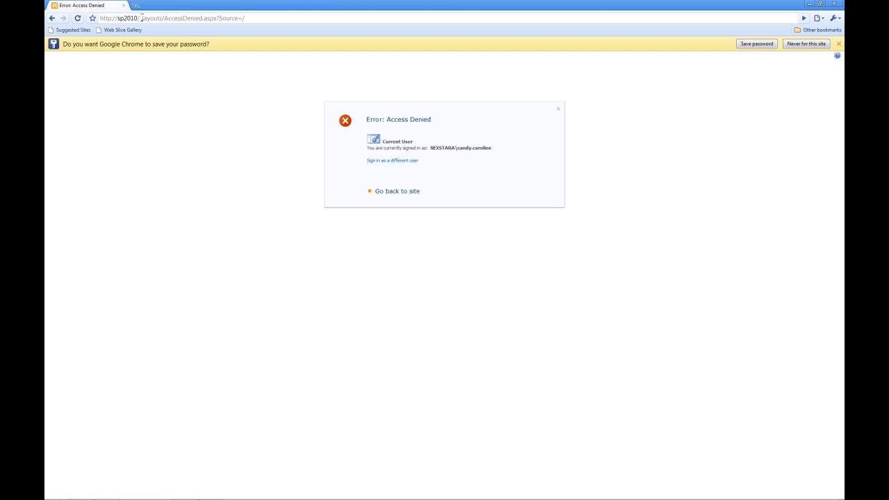
drag(142, 17, 340, 5)
key(BackSpace)
key(Return)
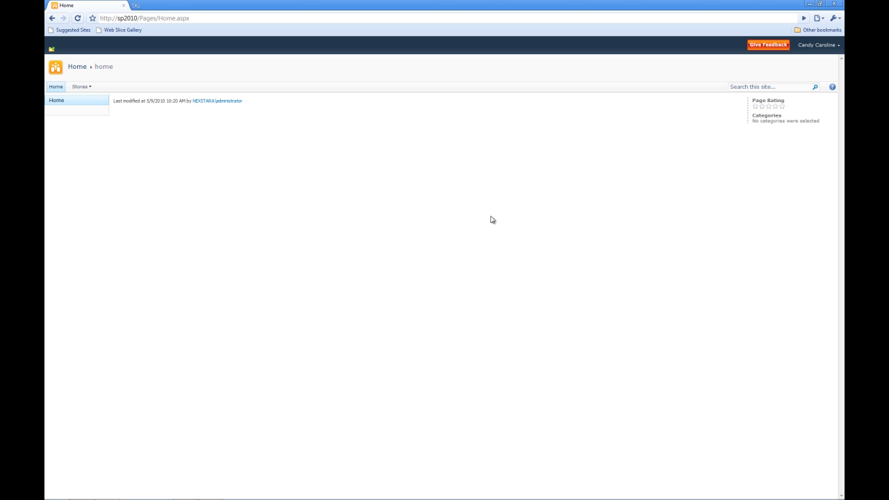
Step: Browse into the Stores and Mars sites, then return up to Stores
click(80, 87)
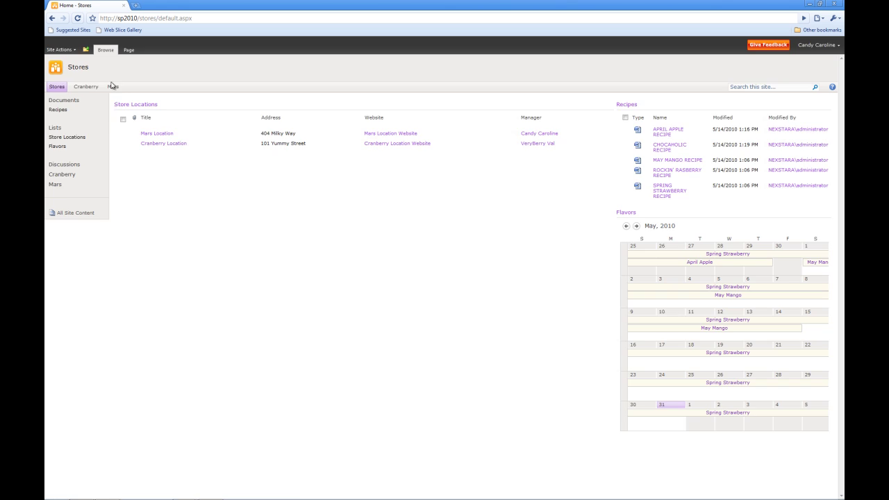
click(112, 86)
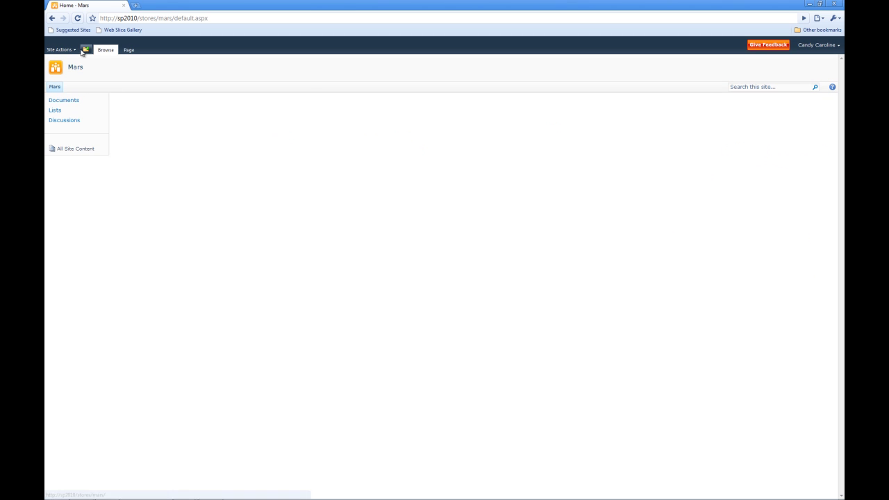
click(86, 50)
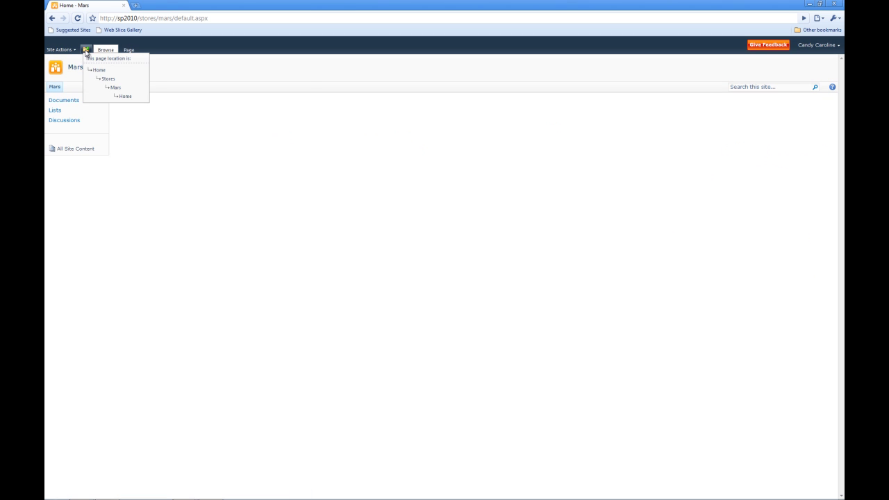
click(108, 80)
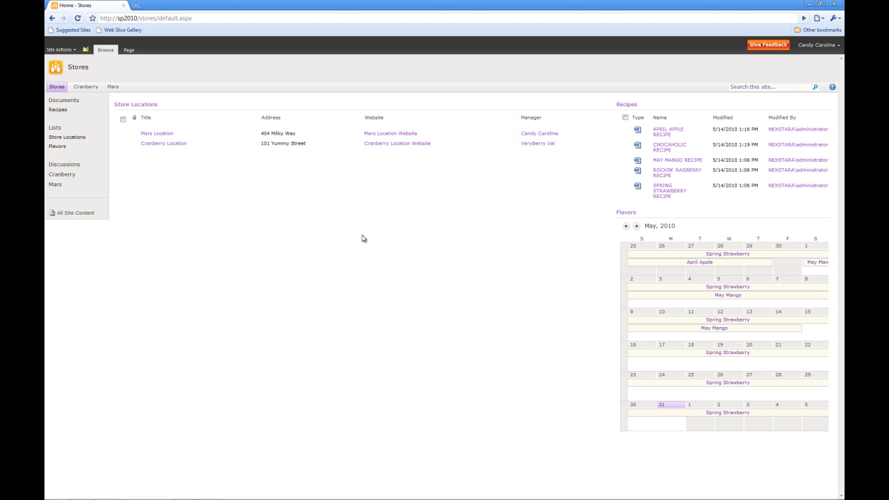
Step: Open the ROCKIN' RASBERRY recipe's item menu showing Send To, then dismiss it
mouse_move(706, 177)
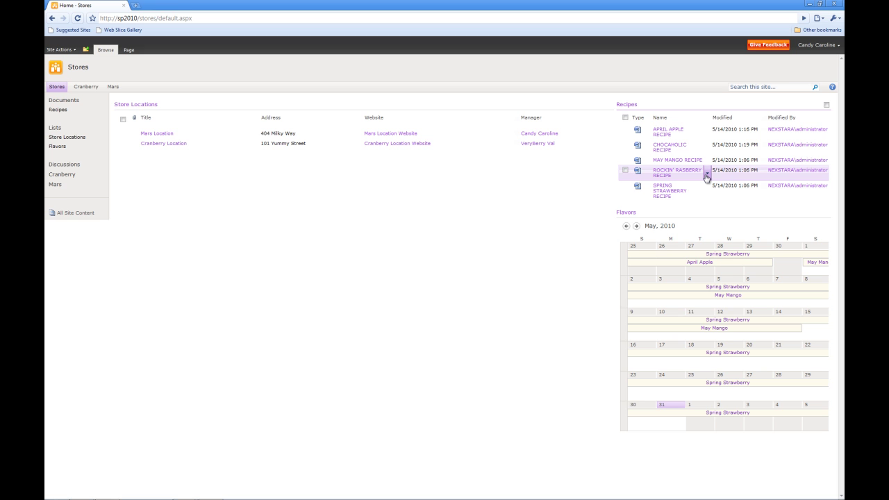
click(706, 175)
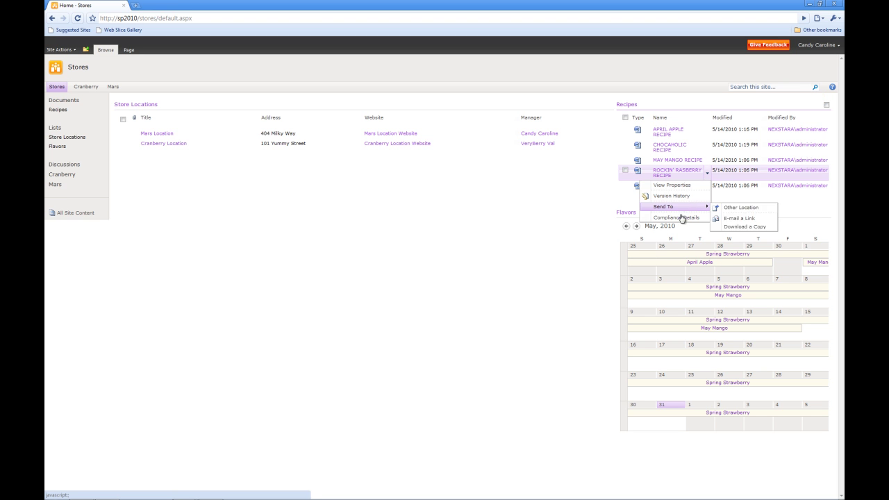
mouse_move(683, 211)
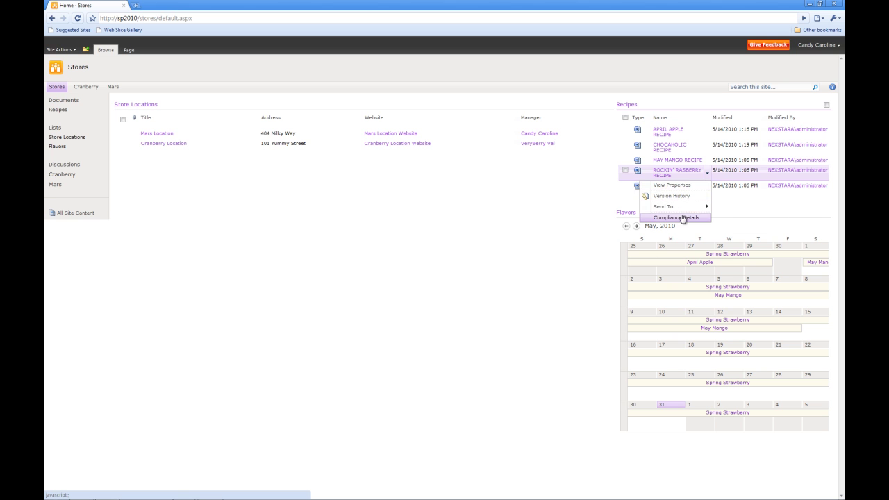
click(429, 233)
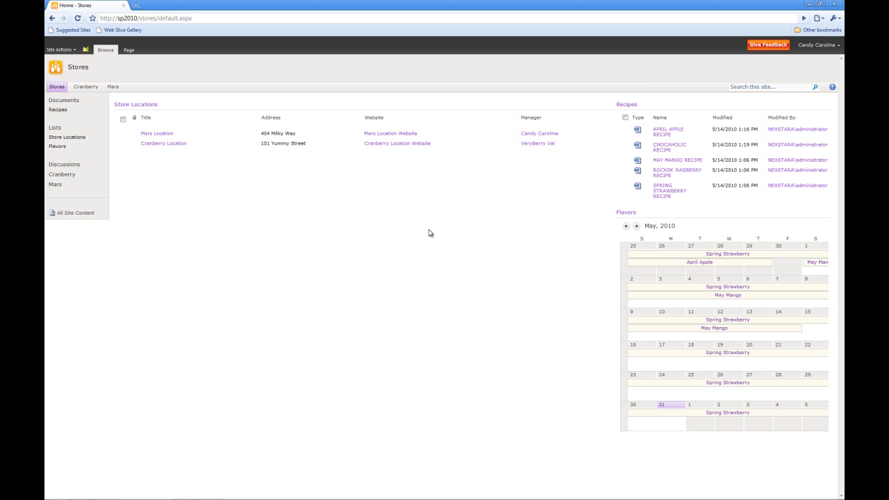
Step: In Internet Explorer, remove the Mars store manager from the Home Visitors group
mouse_move(229, 497)
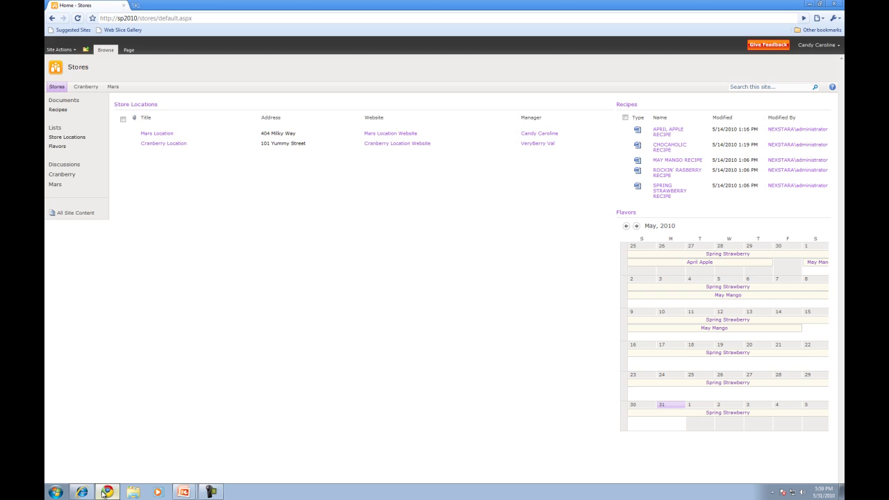
click(82, 492)
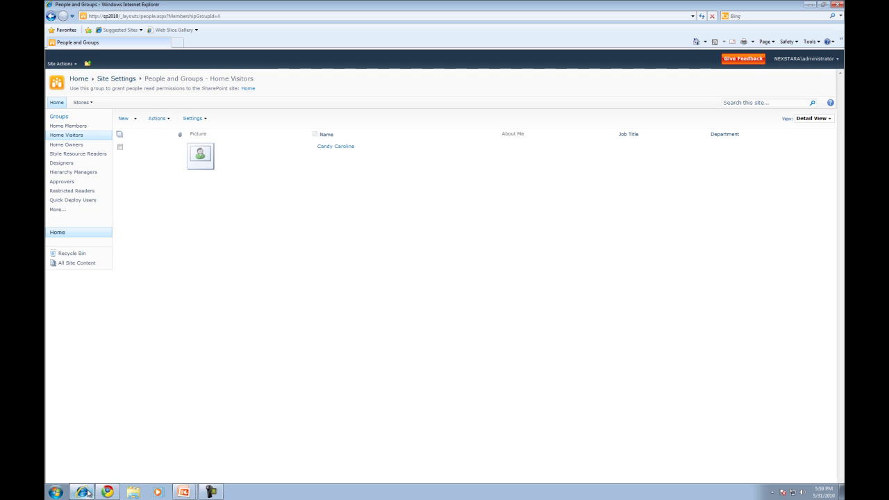
click(120, 148)
click(167, 119)
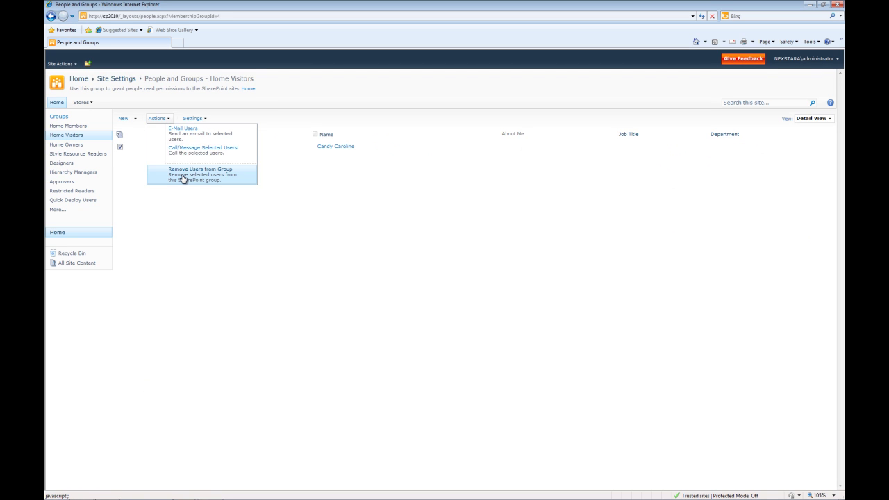
click(183, 179)
click(470, 292)
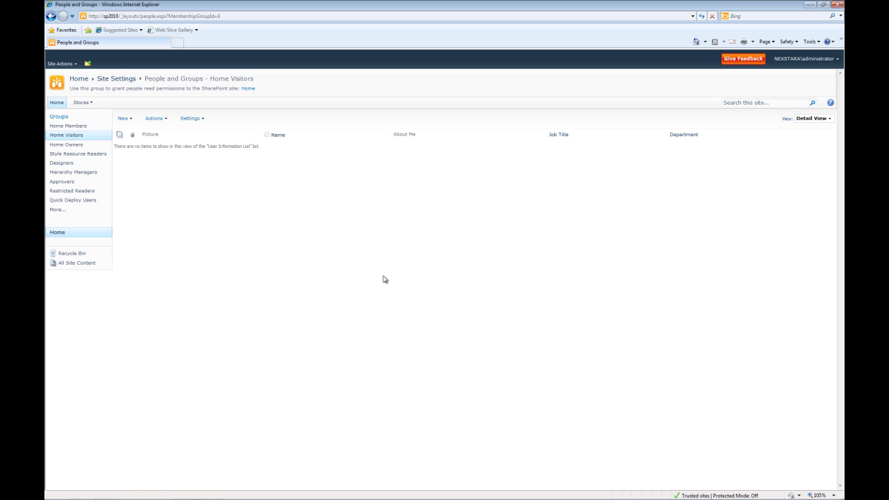
Step: Reload the Stores site in Chrome to confirm Access Denied, then return to Internet Explorer
click(107, 496)
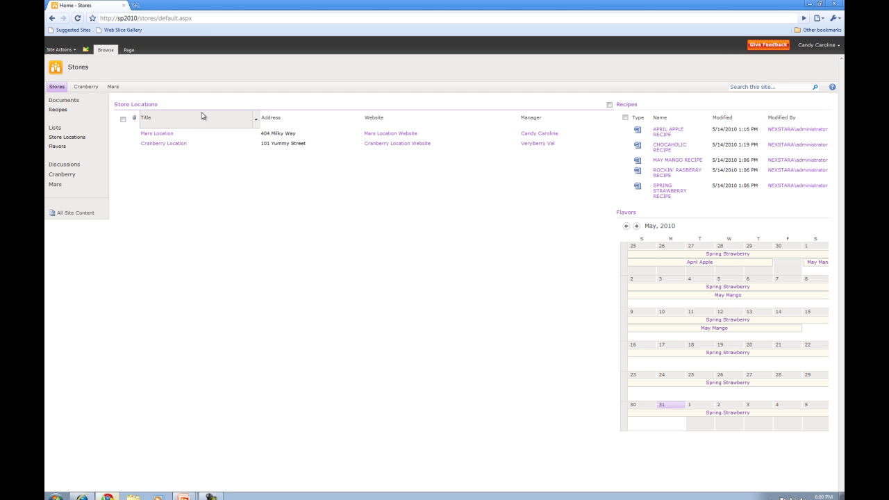
triple_click(204, 21)
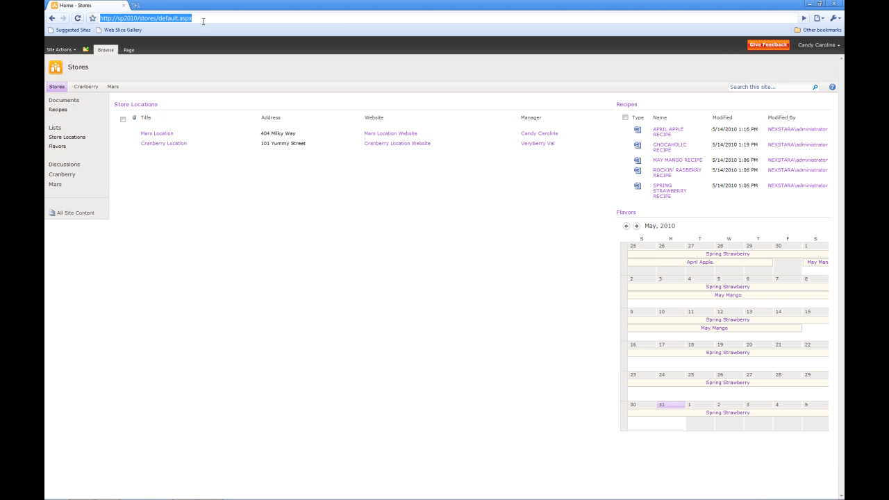
key(Return)
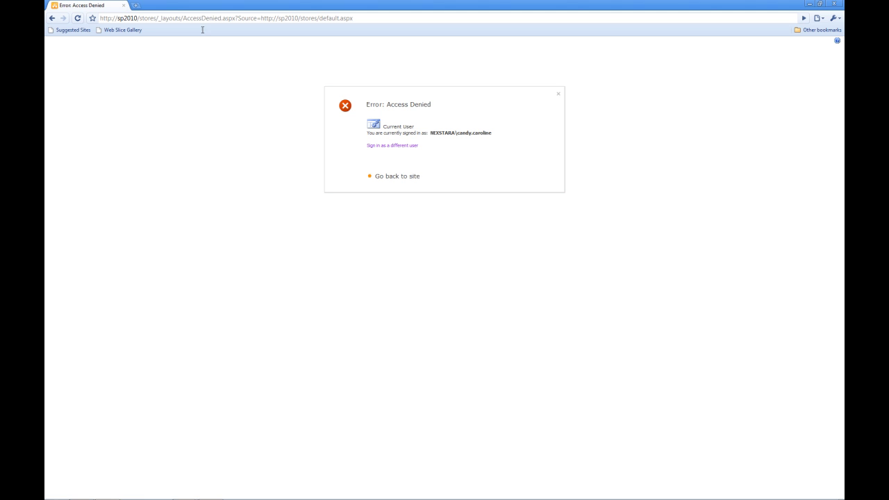
click(82, 492)
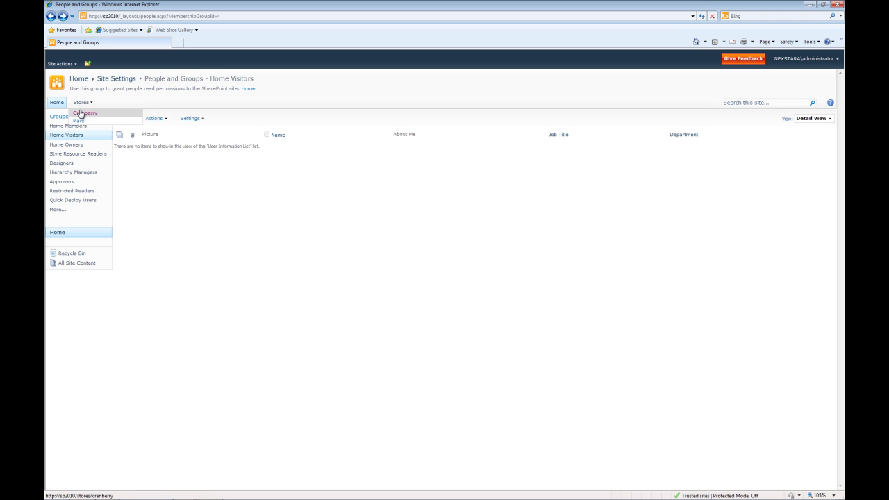
Step: Go to the Cranberry subsite's All Groups page via Site Settings > People and groups
click(81, 114)
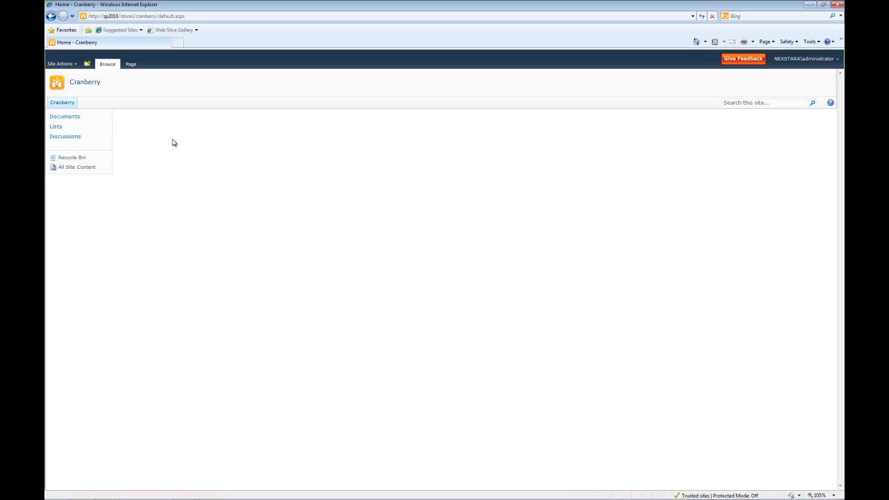
click(61, 64)
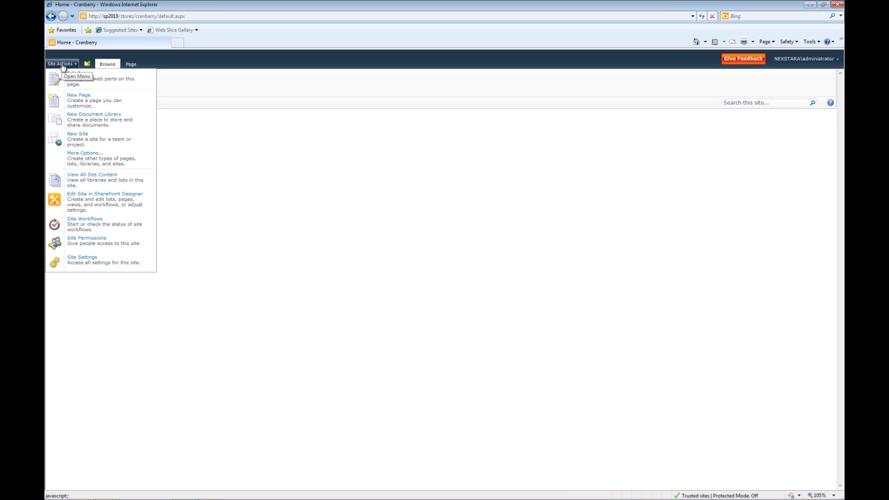
click(87, 263)
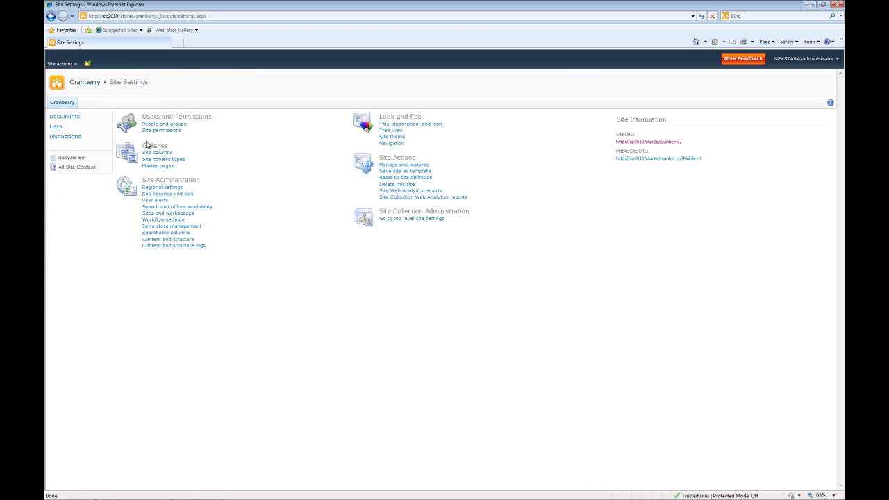
click(164, 125)
click(60, 118)
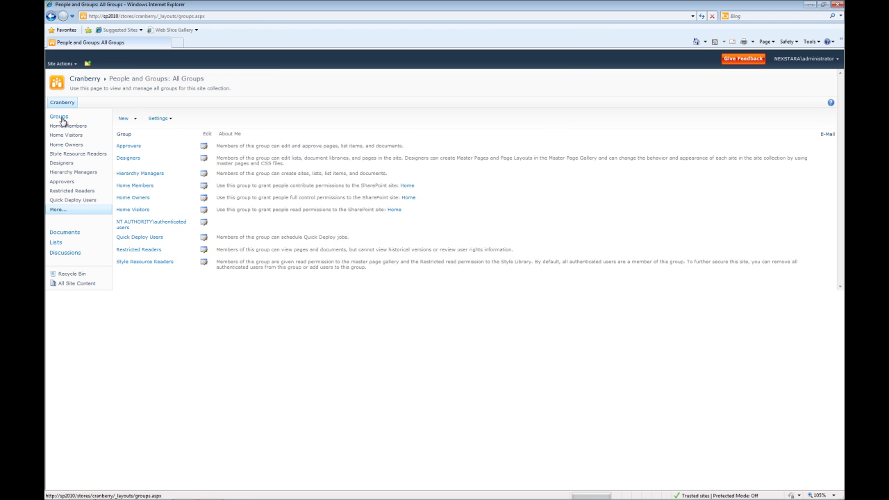
click(136, 120)
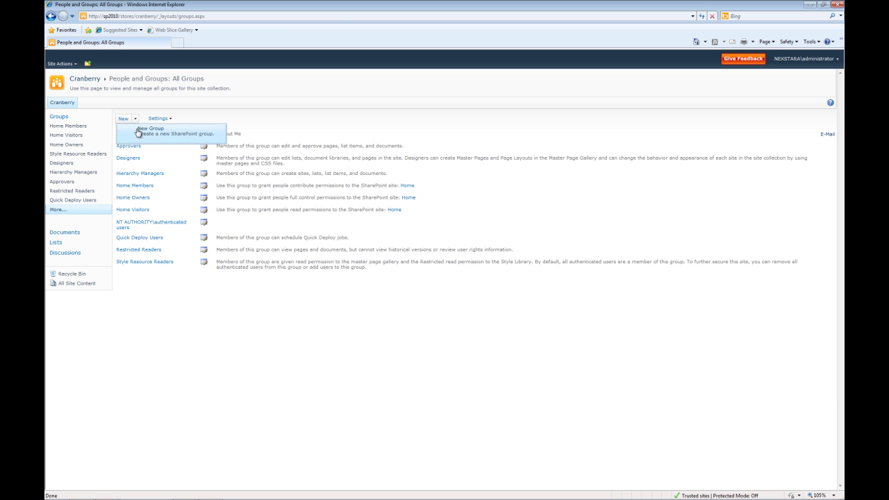
Step: Create the Cranberry Managers group with description 'Managers of the Cranberry store'
click(138, 132)
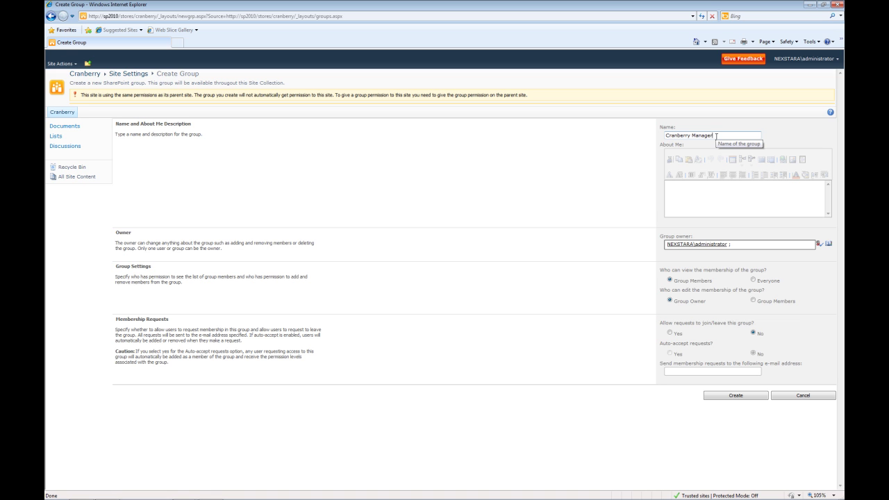
key(Tab)
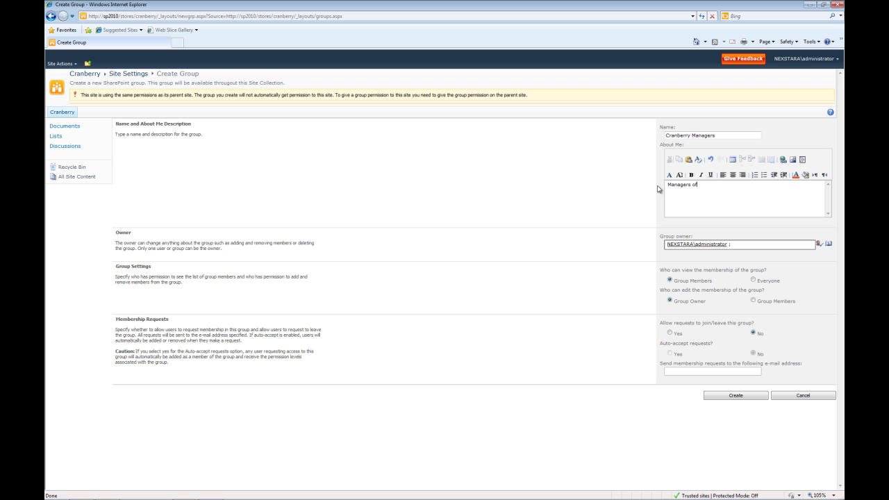
text(Managers of the Cranberry stores.)
click(733, 396)
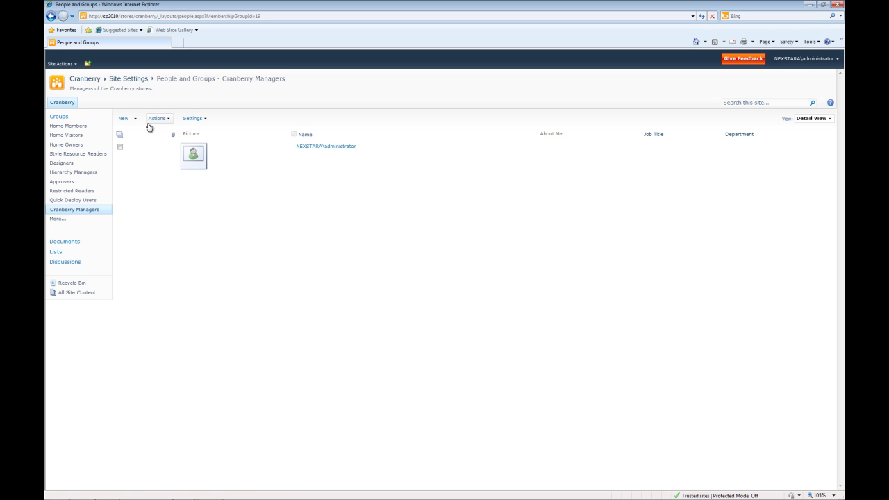
Step: Add the Cranberry store manager to Cranberry Managers through the address book picker
click(134, 120)
click(137, 129)
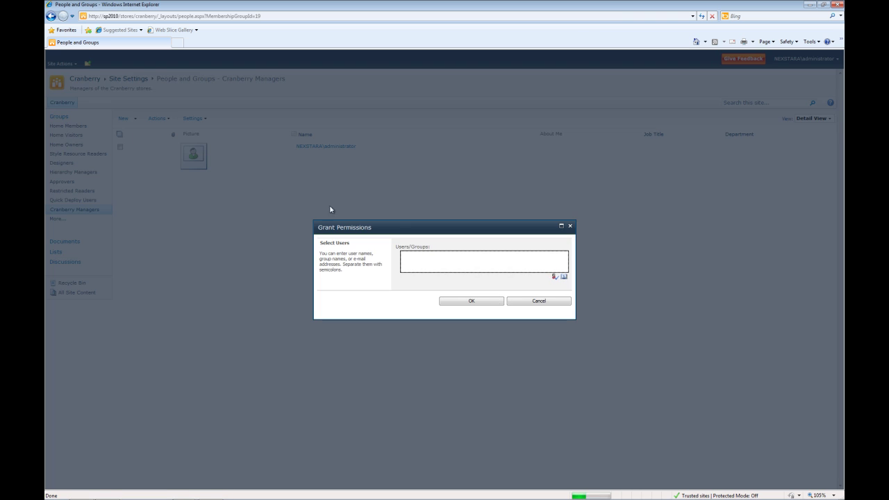
click(563, 277)
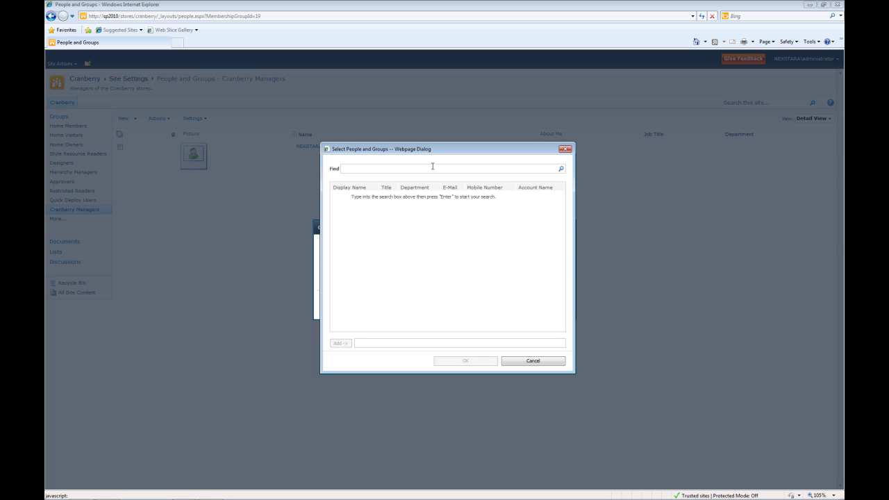
text(val)
click(561, 169)
click(363, 197)
double_click(363, 198)
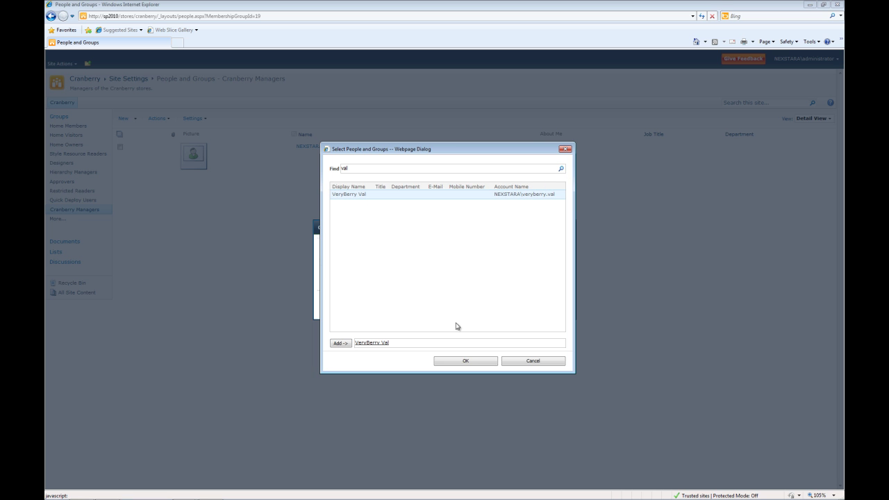
click(471, 361)
click(471, 301)
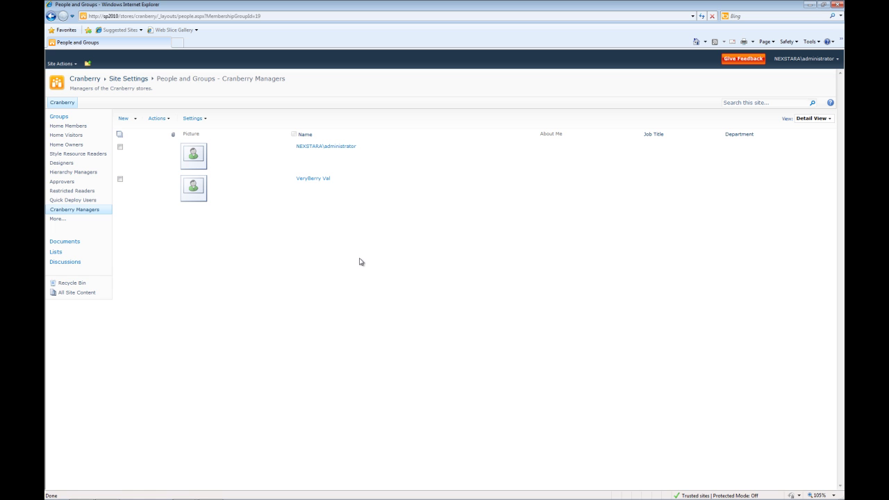
Step: Add the Mars store manager to Cranberry Managers through the address book picker
click(123, 119)
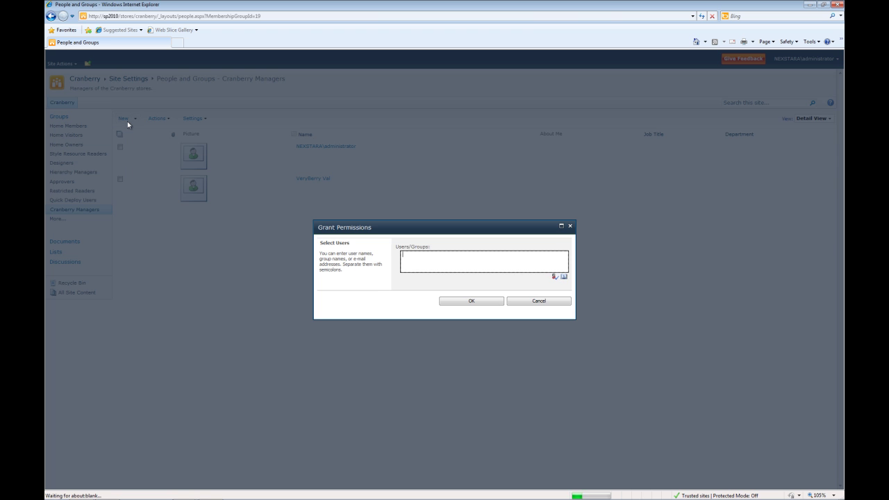
click(564, 276)
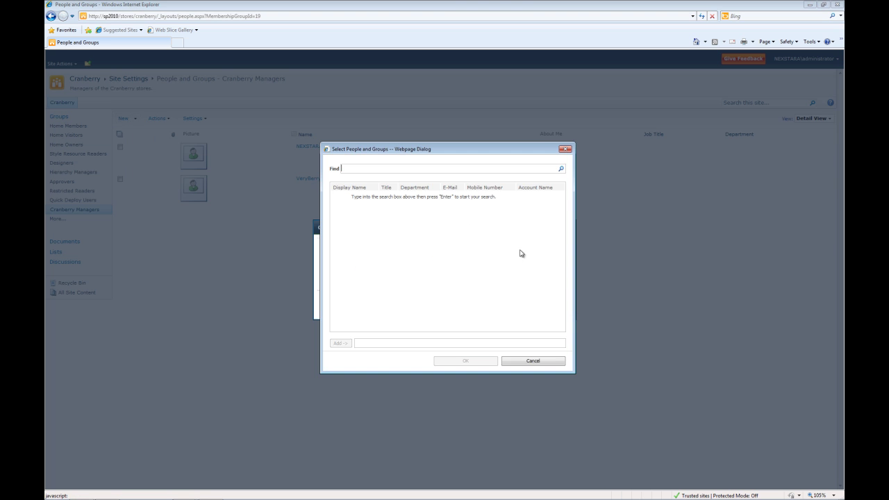
click(436, 168)
text(car)
click(561, 168)
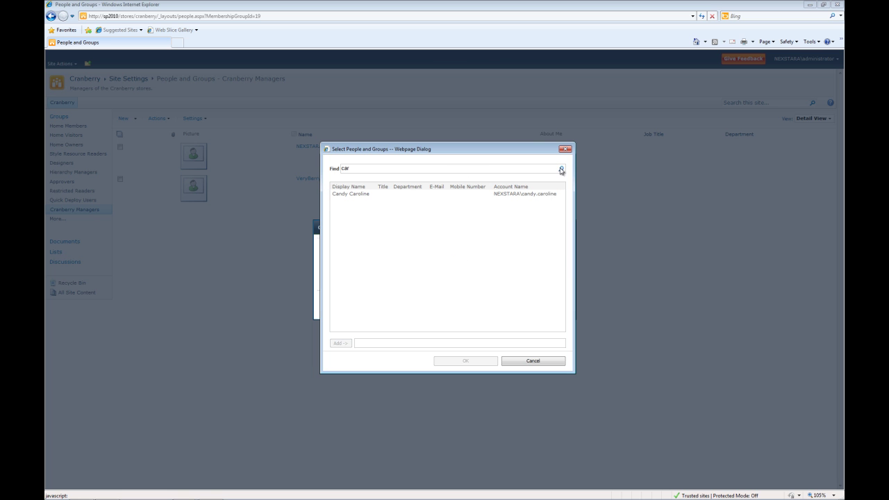
click(402, 200)
click(340, 343)
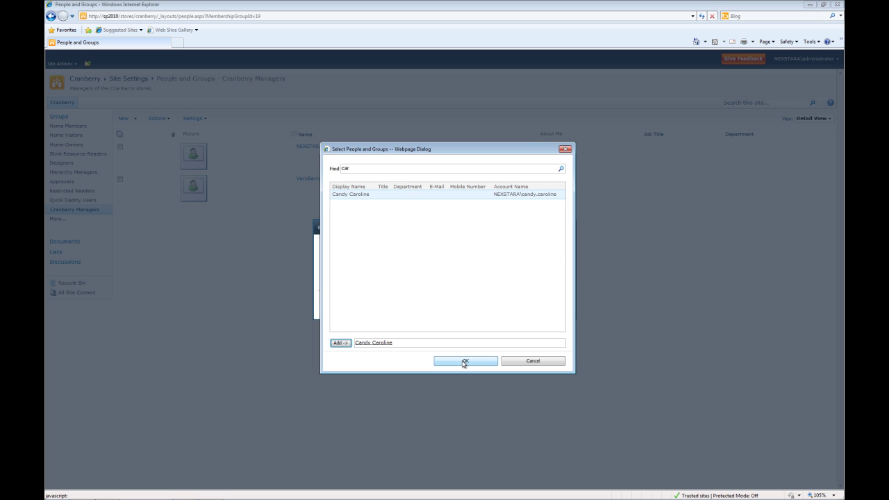
click(465, 361)
click(470, 301)
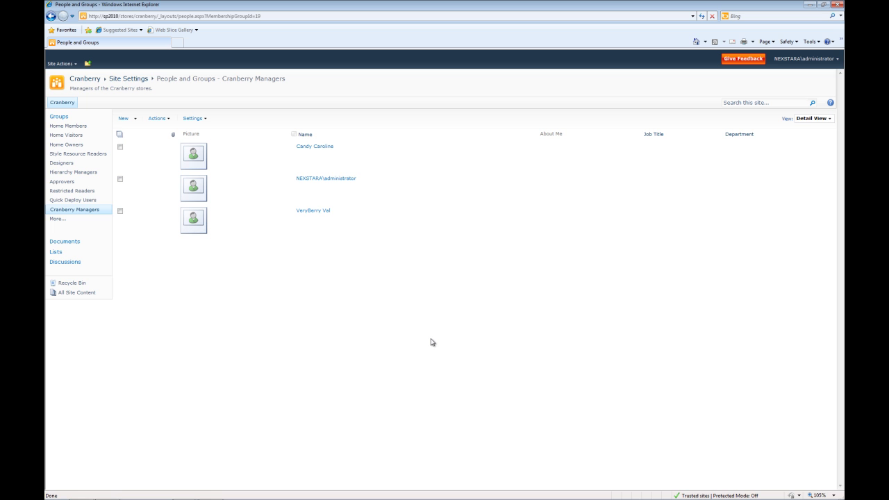
click(108, 492)
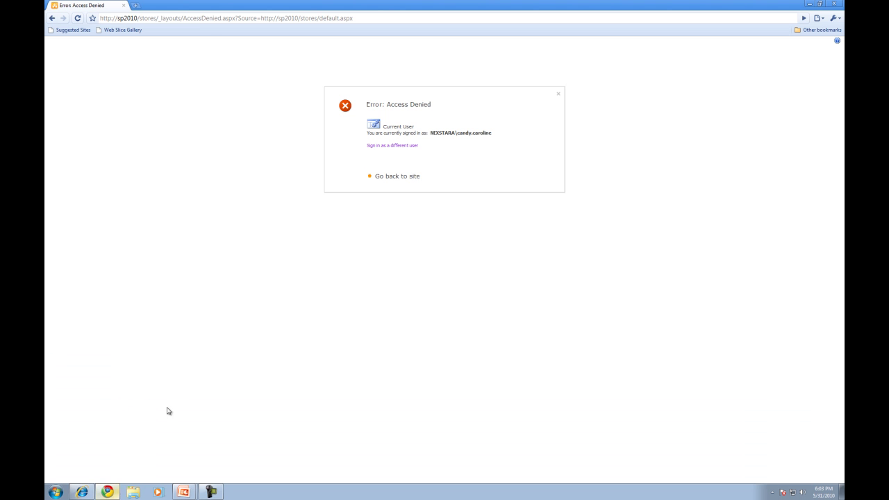
click(202, 25)
drag(140, 18, 446, 23)
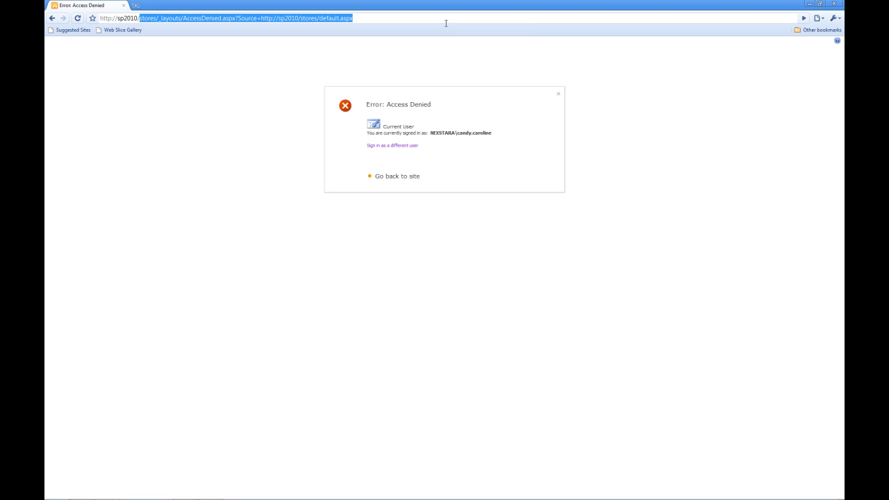
key(BackSpace)
key(Return)
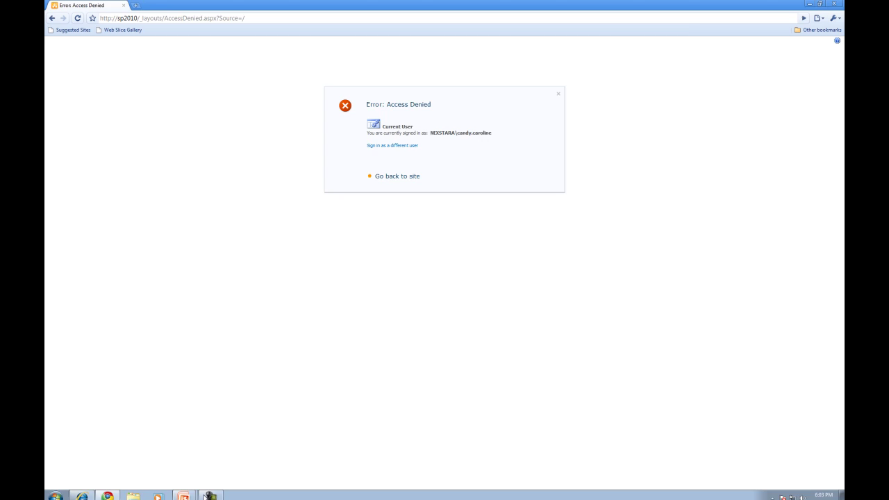
click(80, 494)
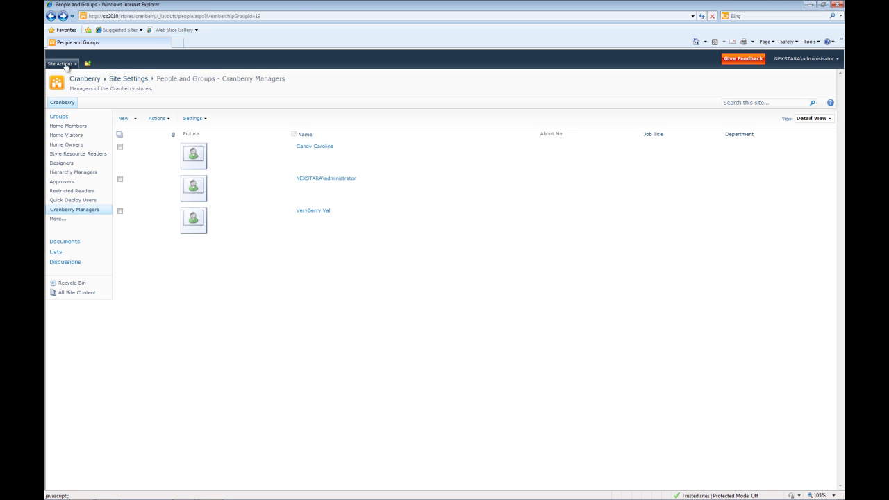
Step: From Site Permissions, stop Cranberry inheriting its parent's permissions and confirm the unique permissions
click(59, 63)
click(91, 224)
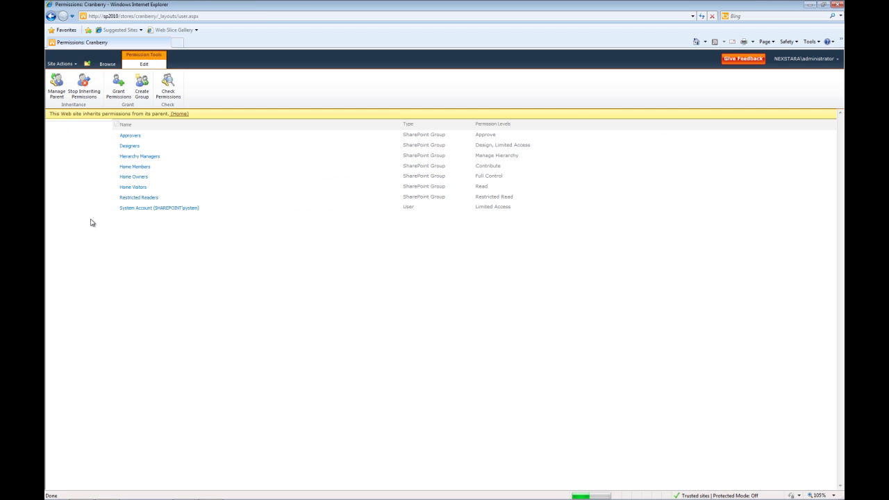
click(84, 84)
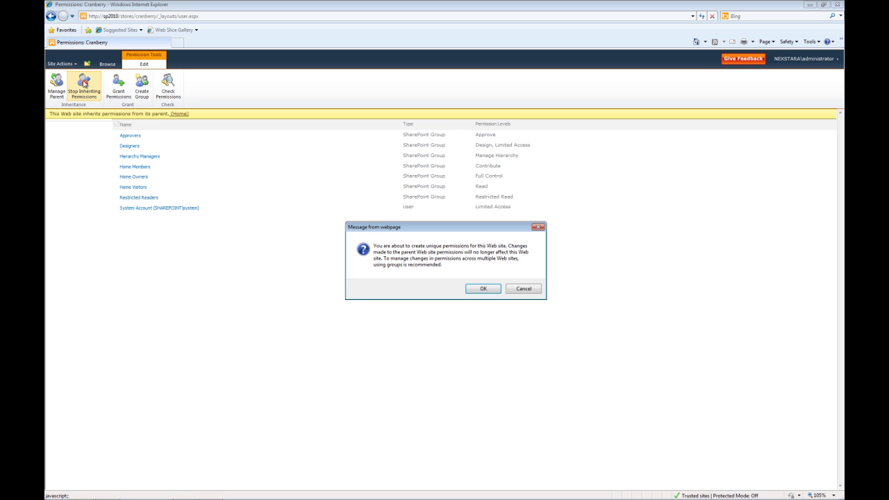
click(481, 289)
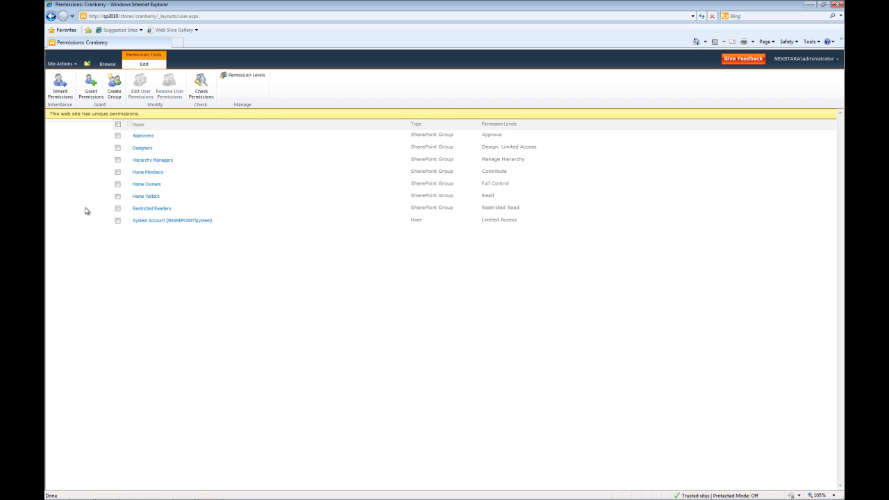
Step: Grant permissions directly, searching 'cran' and picking Cranberry Managers as the recipient
click(90, 89)
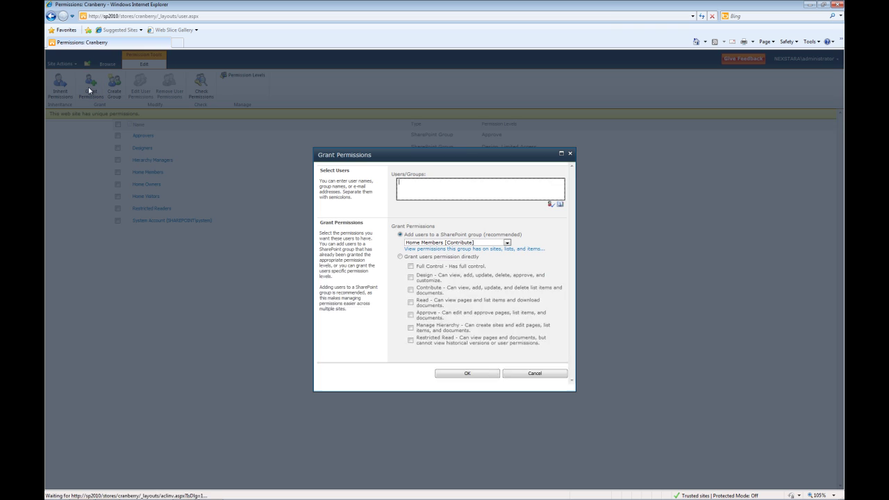
click(432, 244)
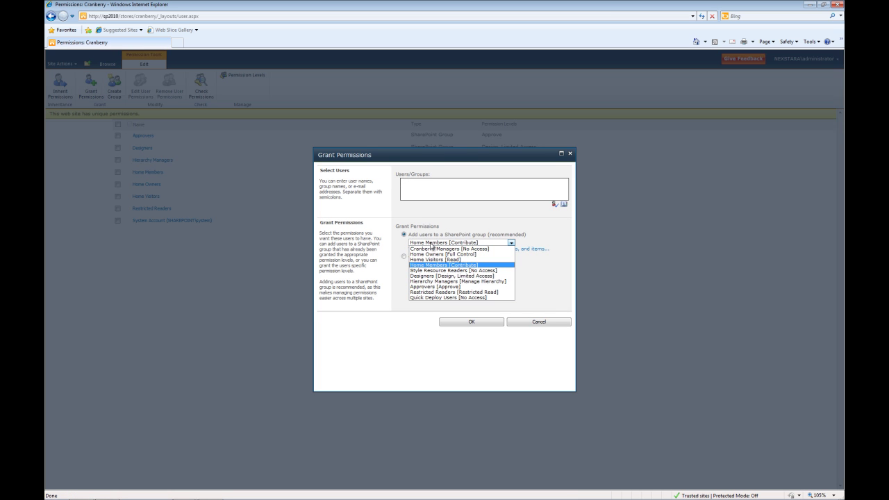
click(431, 244)
click(418, 257)
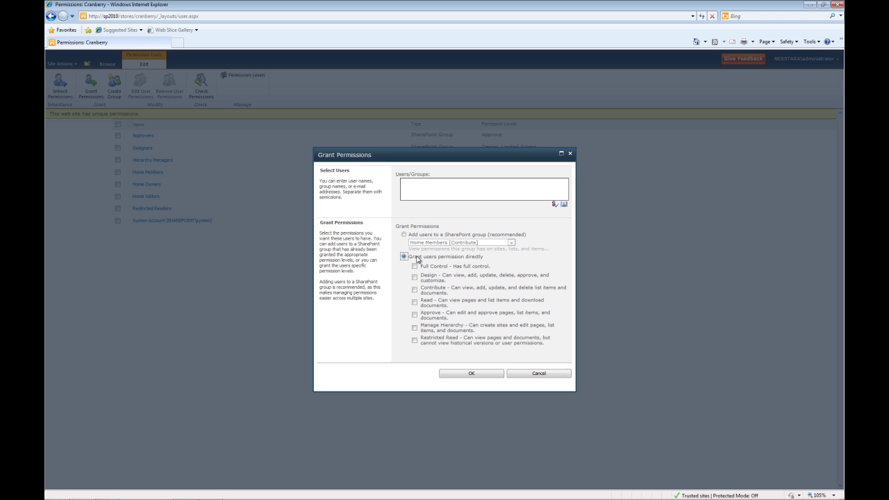
click(462, 196)
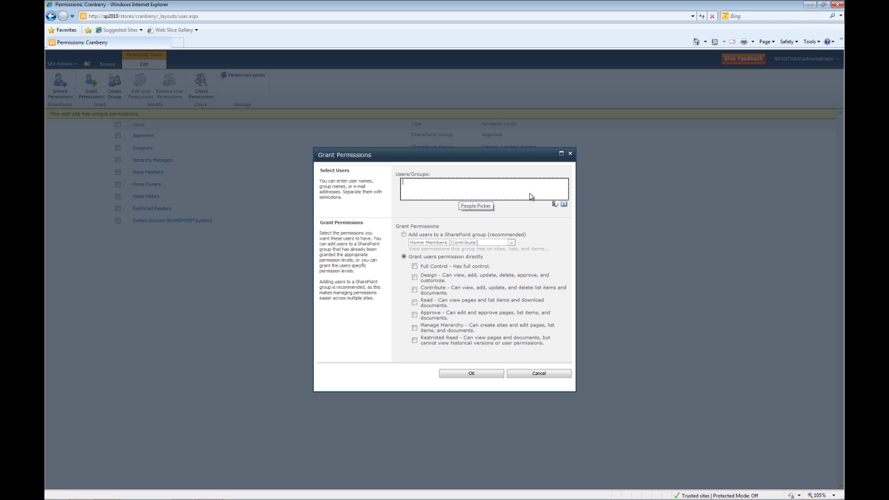
click(565, 203)
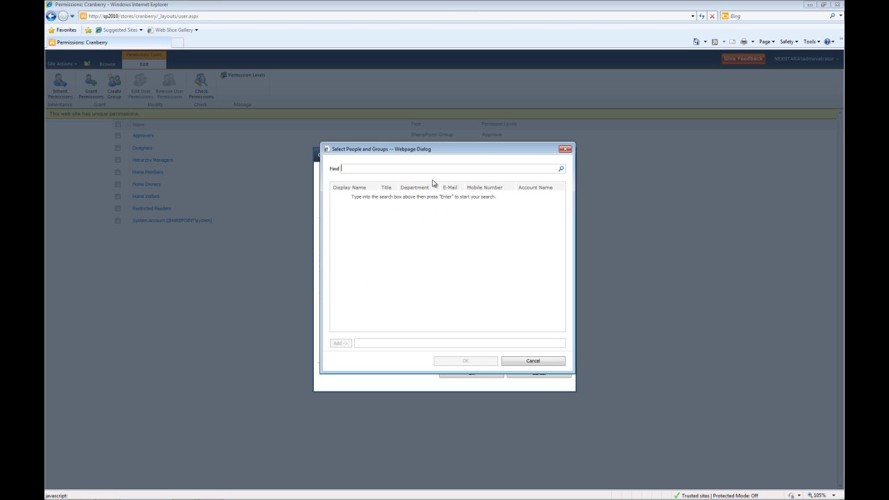
text(cran)
click(561, 171)
double_click(428, 197)
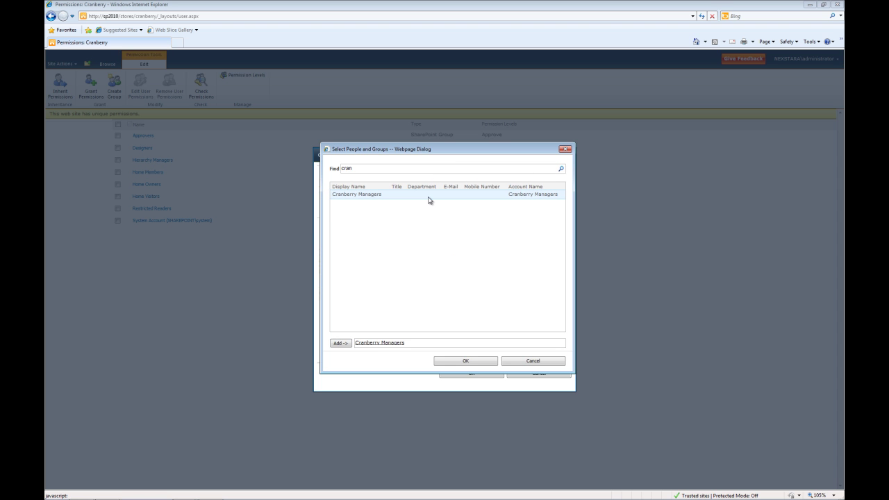
click(465, 361)
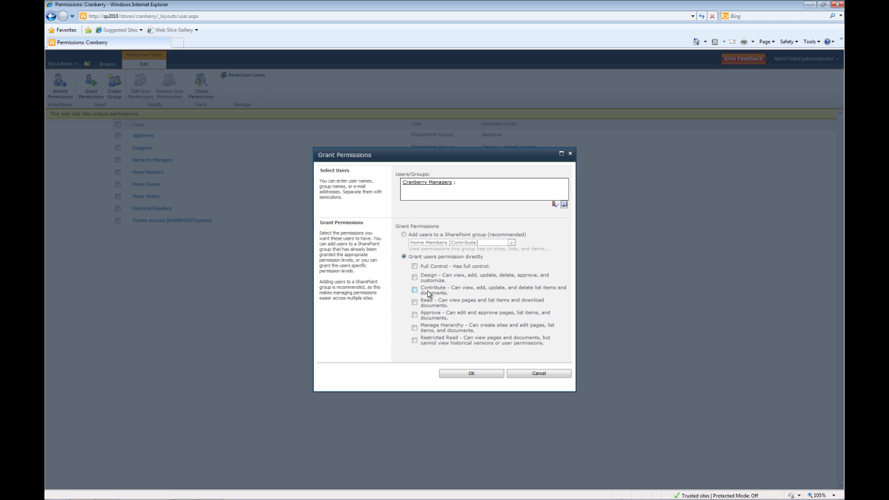
Step: Give Cranberry Managers Full Control, then bring the test user's Chrome window forward
click(417, 267)
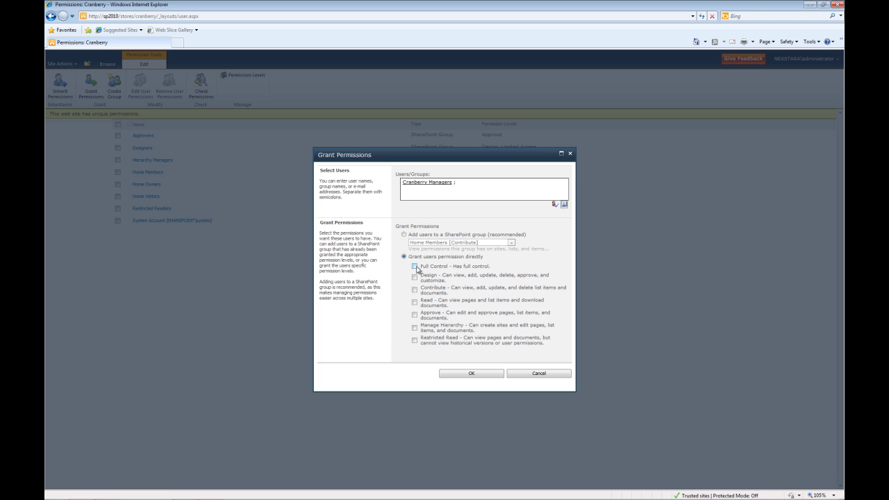
click(473, 374)
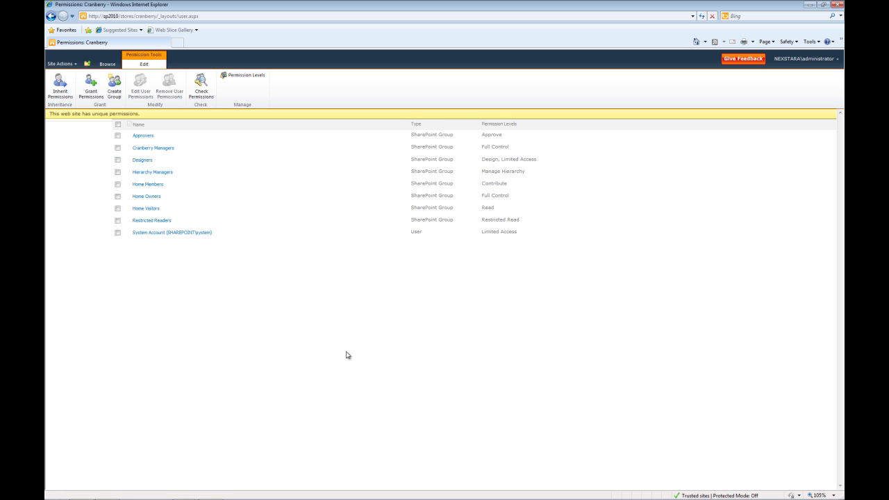
click(108, 492)
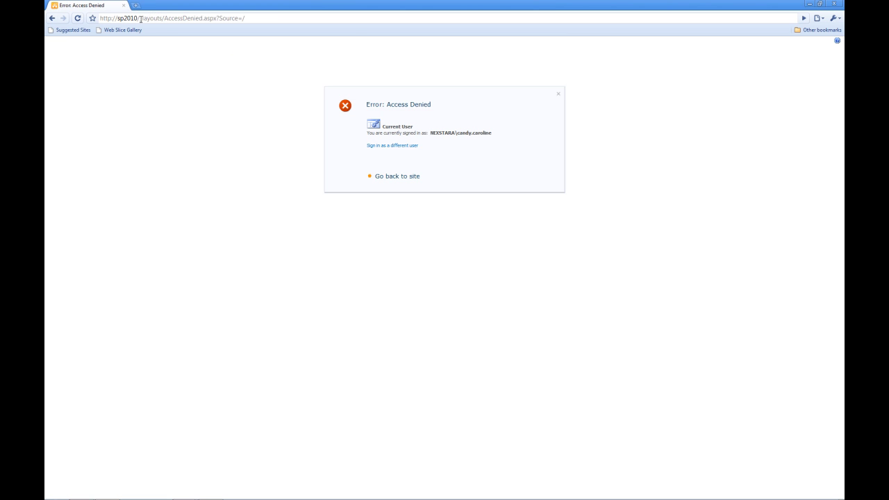
Step: Delete the test user's URL path, restore it with Escape, and return to the administrator's IE
drag(140, 19, 294, 22)
key(BackSpace)
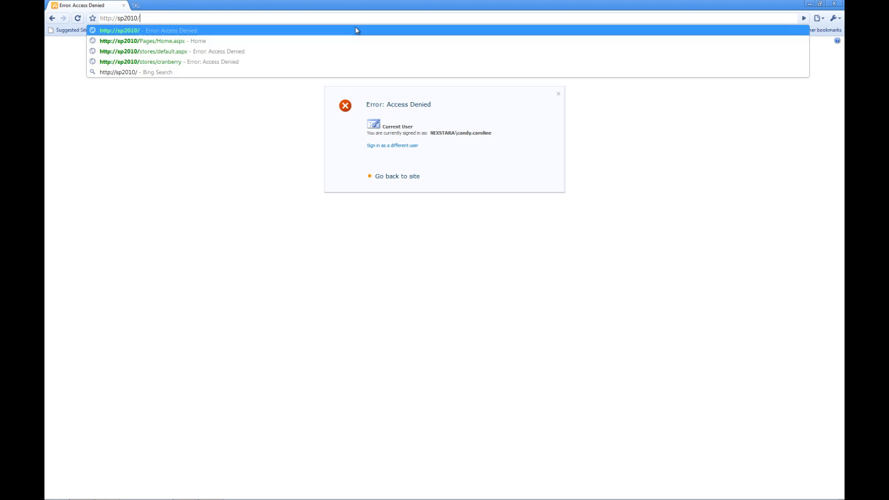
key(Escape)
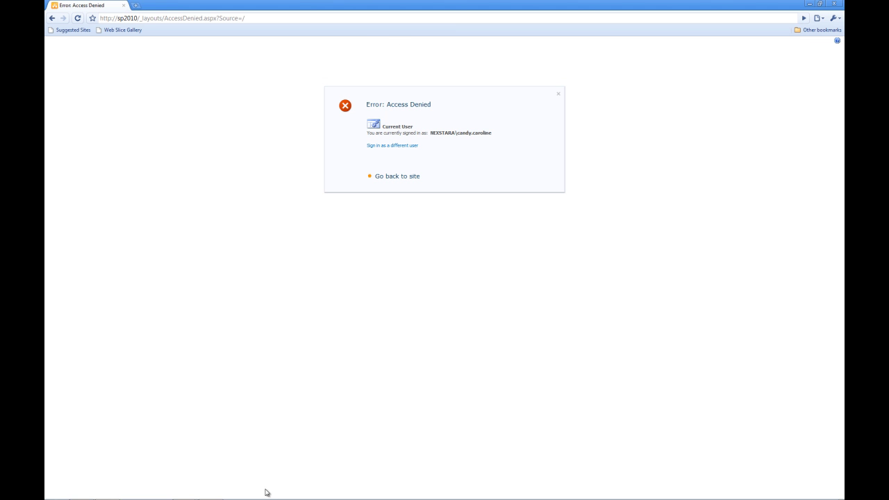
mouse_move(159, 492)
click(81, 492)
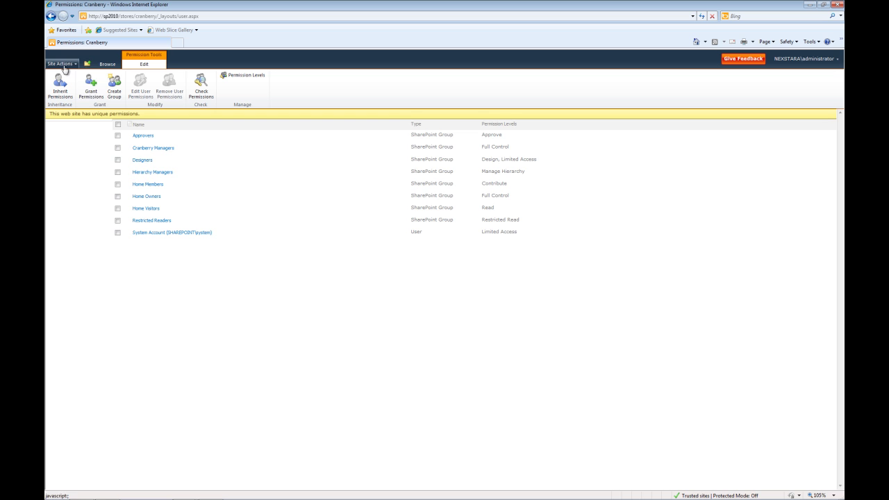
Step: Navigate up to the Cranberry home page, copy its address, and switch to the test user's Chrome
click(88, 65)
click(123, 102)
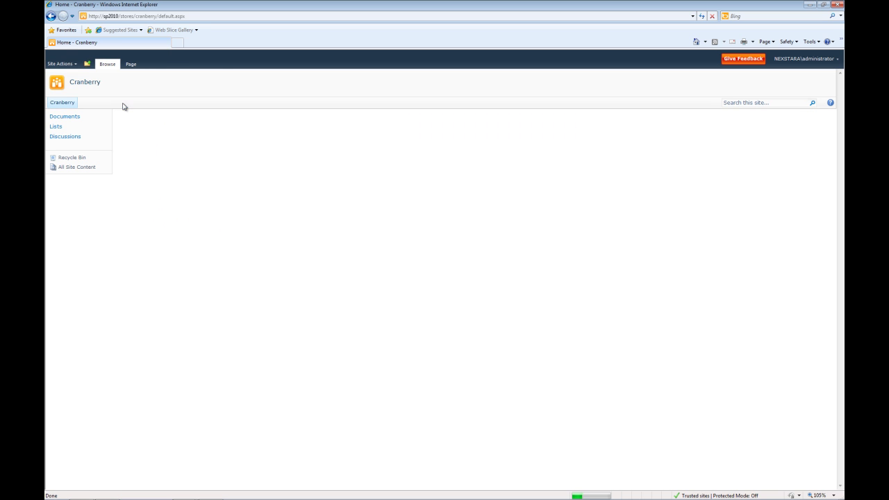
click(195, 15)
key(ctrl+c)
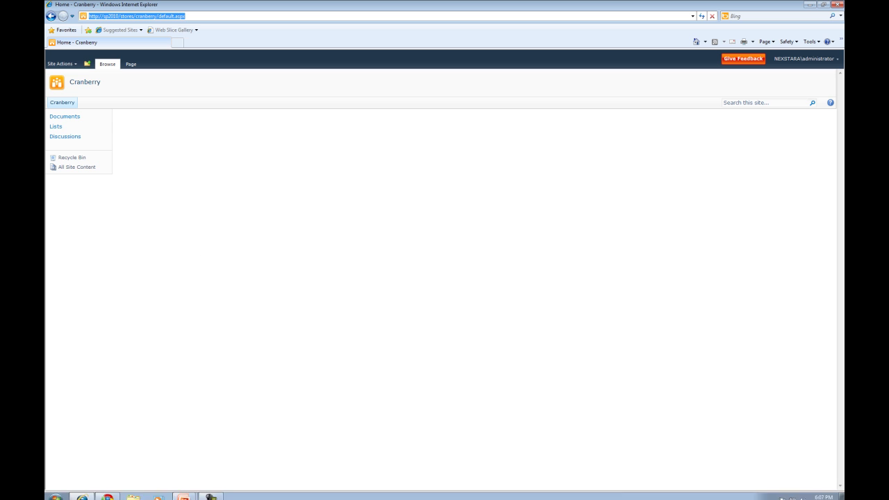
click(108, 492)
Step: As the test user, load the pasted Cranberry home address, open Lists, and try then close Create
click(216, 18)
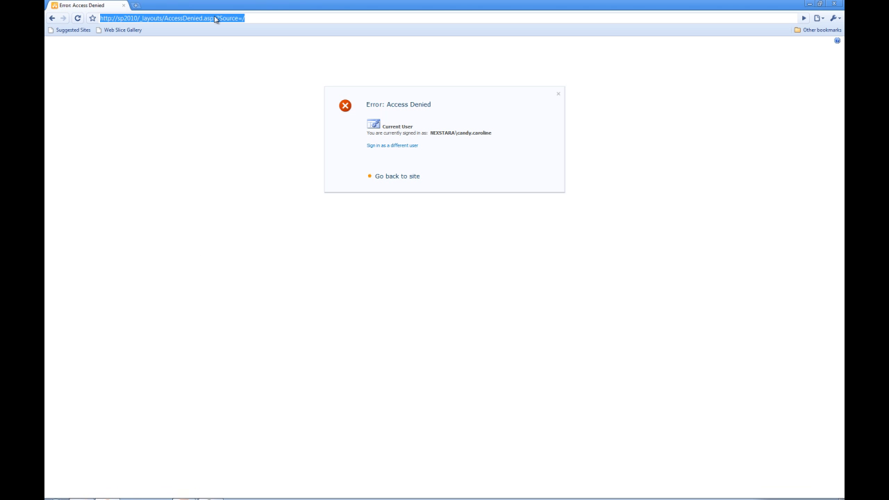
key(ctrl+v)
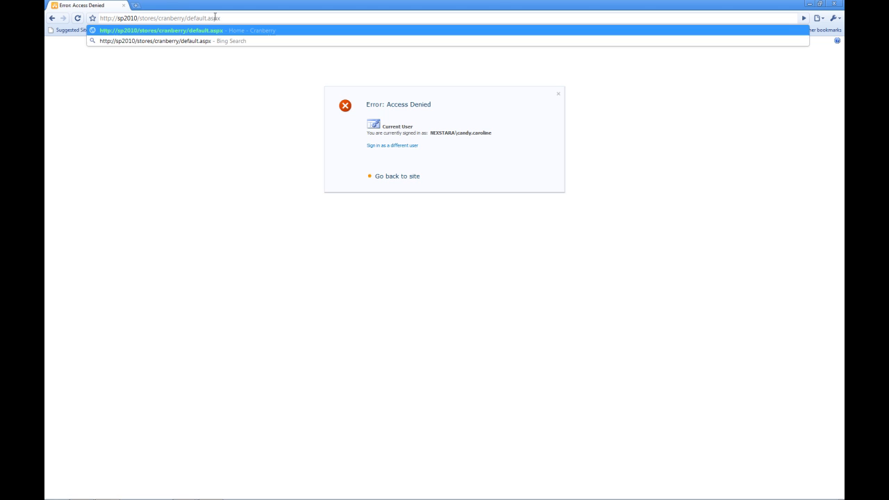
key(Return)
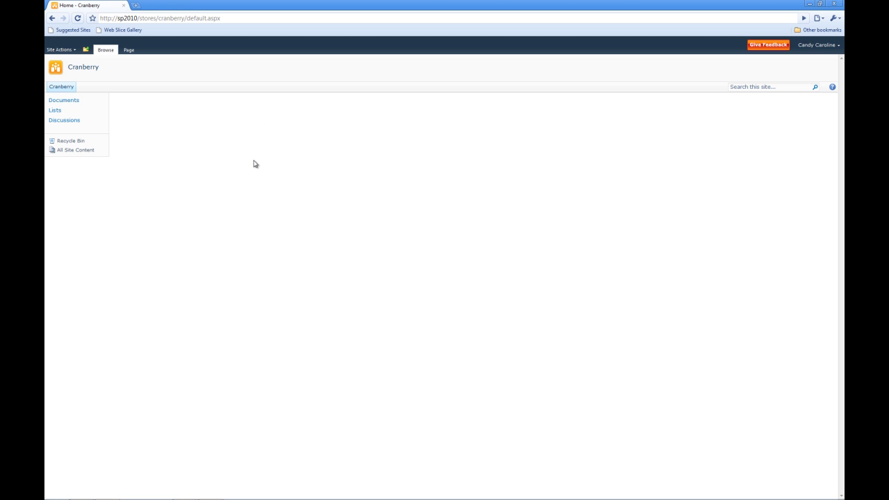
click(60, 111)
click(122, 102)
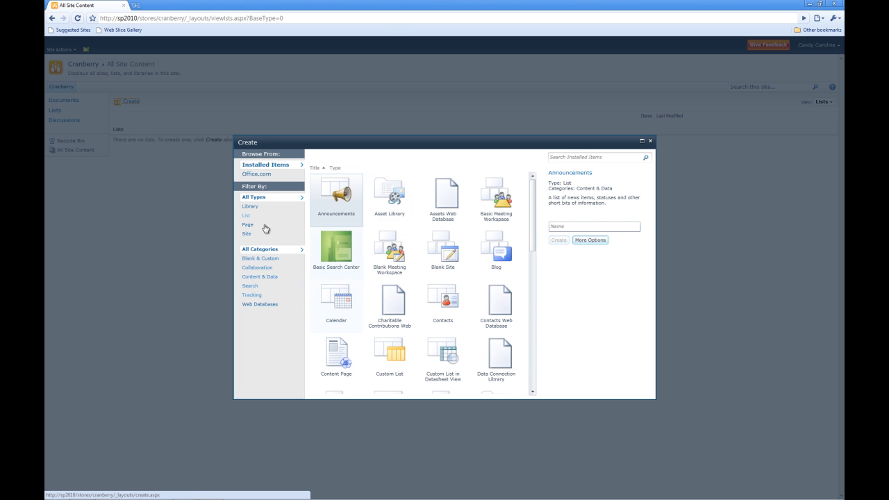
click(651, 141)
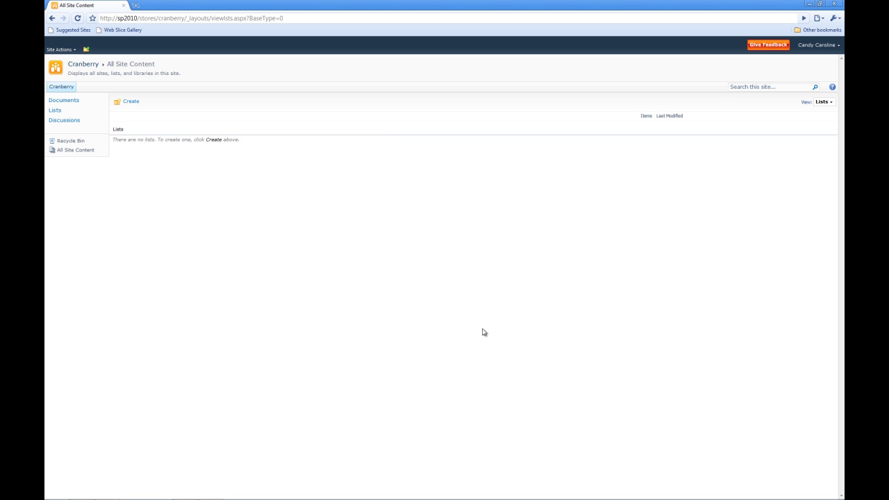
Step: In Cranberry's Site Permissions, change Cranberry Managers from Full Control to Read
click(67, 50)
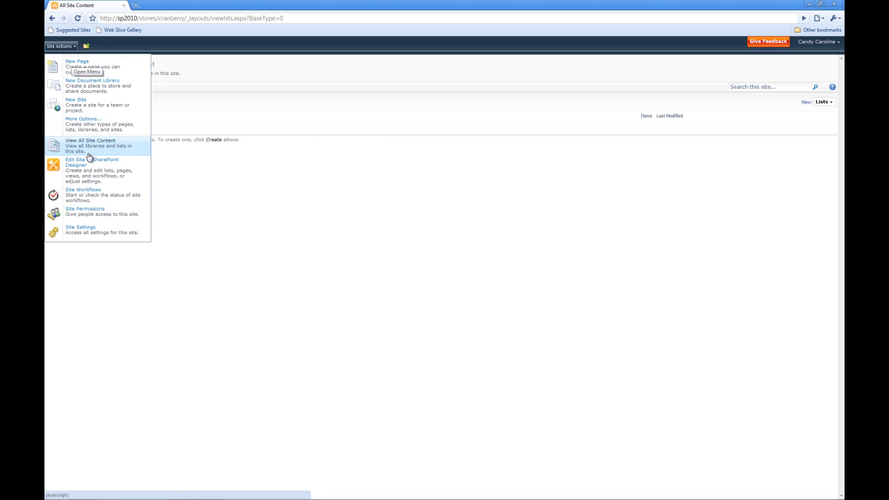
click(89, 214)
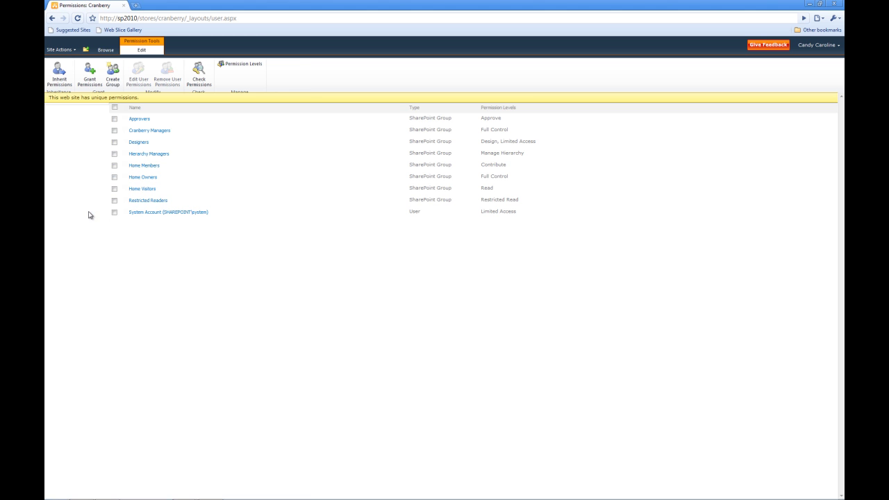
click(114, 131)
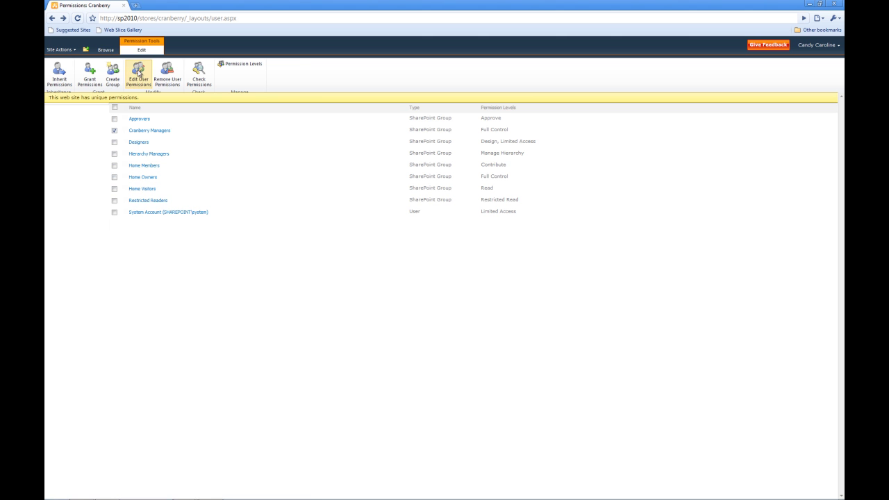
click(138, 76)
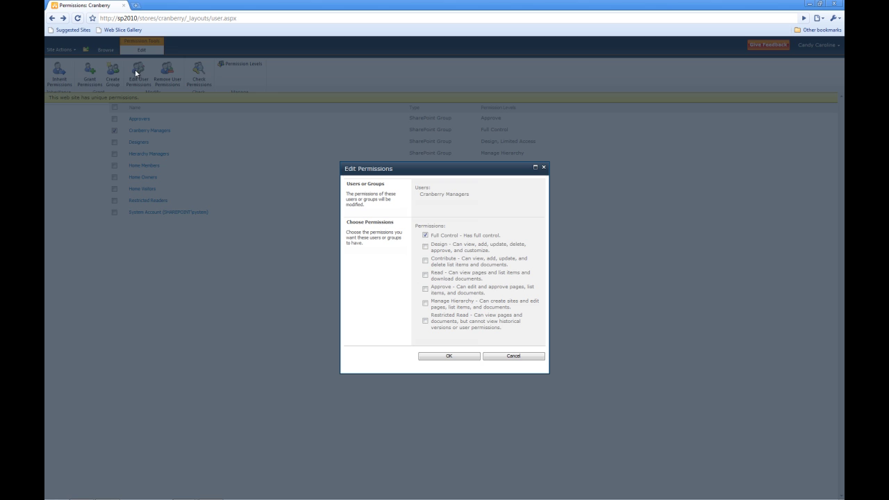
click(426, 236)
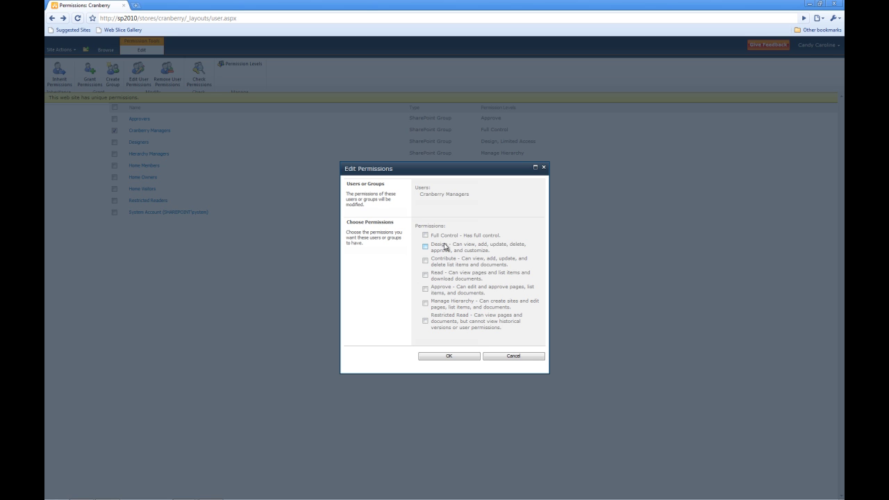
click(426, 275)
click(464, 356)
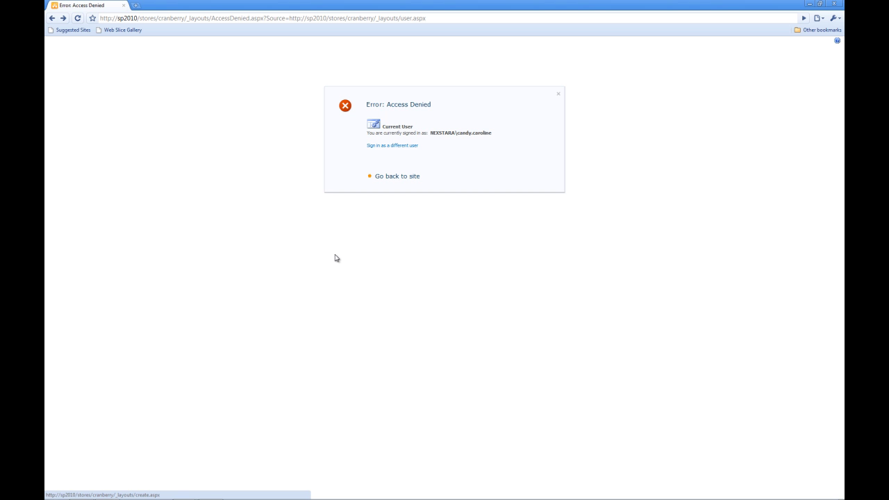
click(200, 18)
click(189, 18)
drag(185, 18, 515, 17)
key(BackSpace)
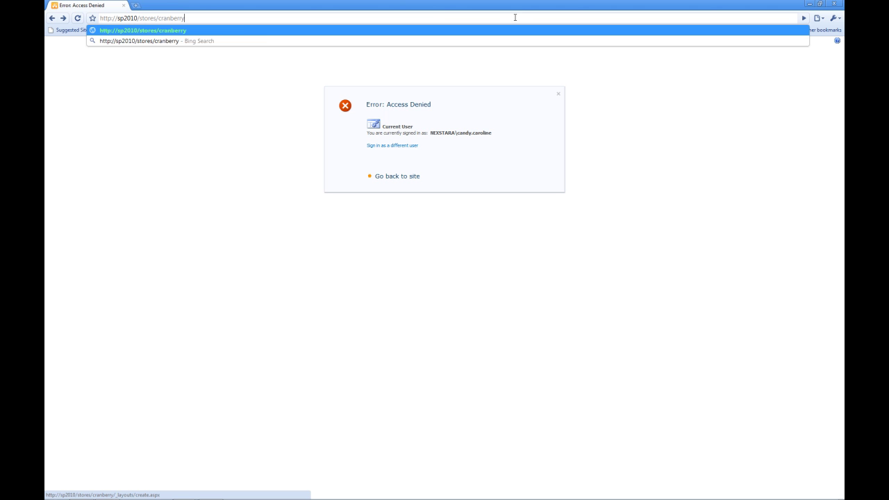
text(d)
key(BackSpace)
text(/)
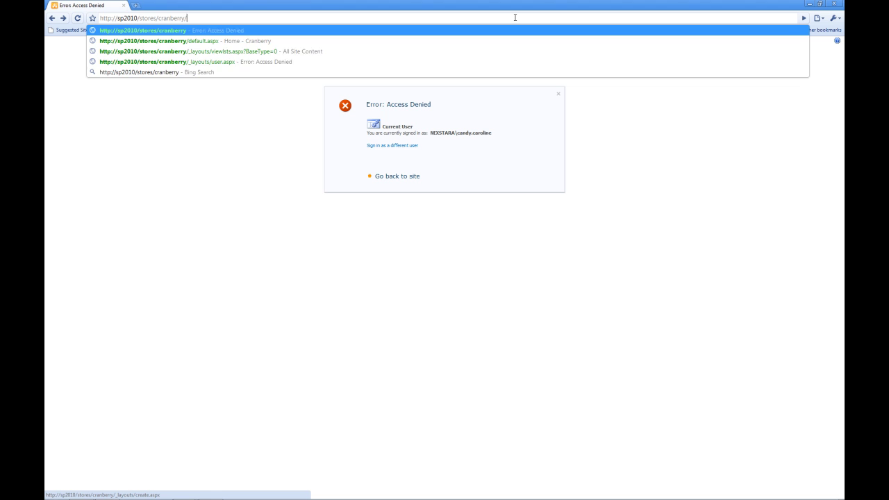
text(default.aspx)
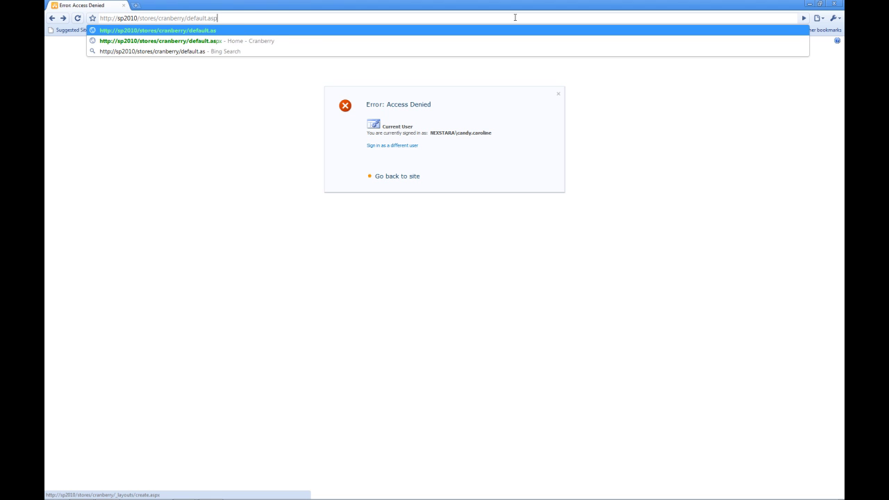
key(Return)
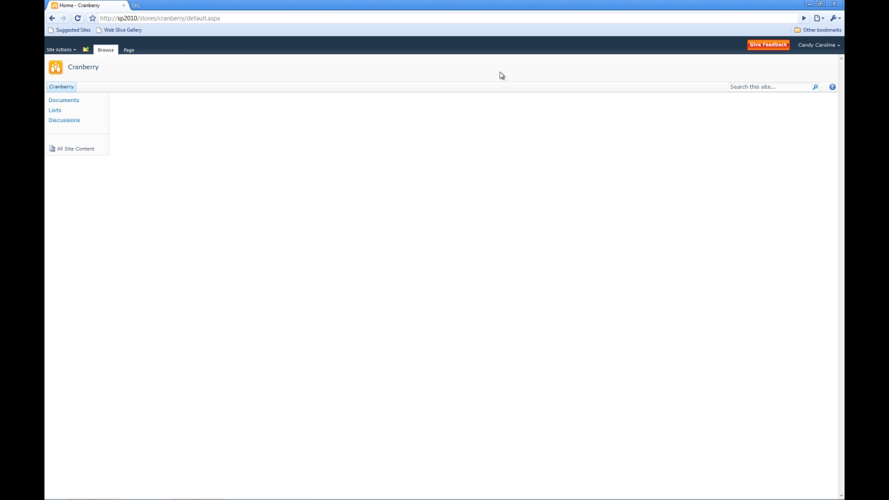
click(55, 110)
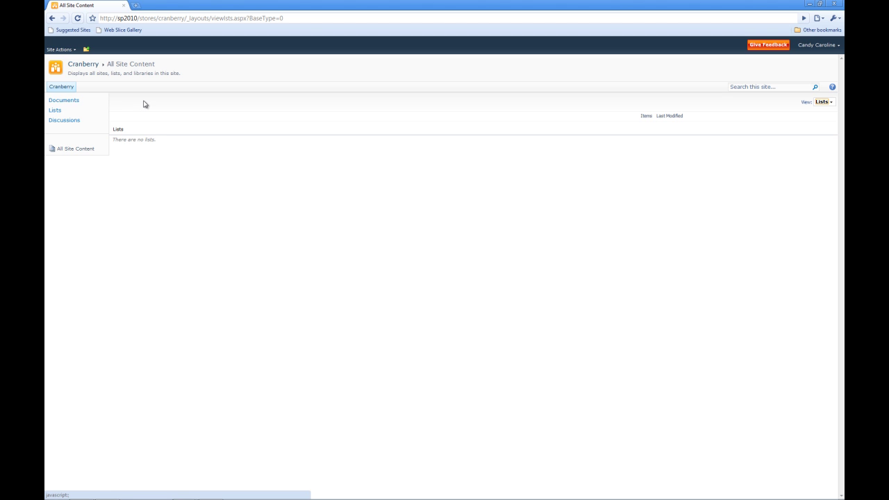
mouse_move(82, 493)
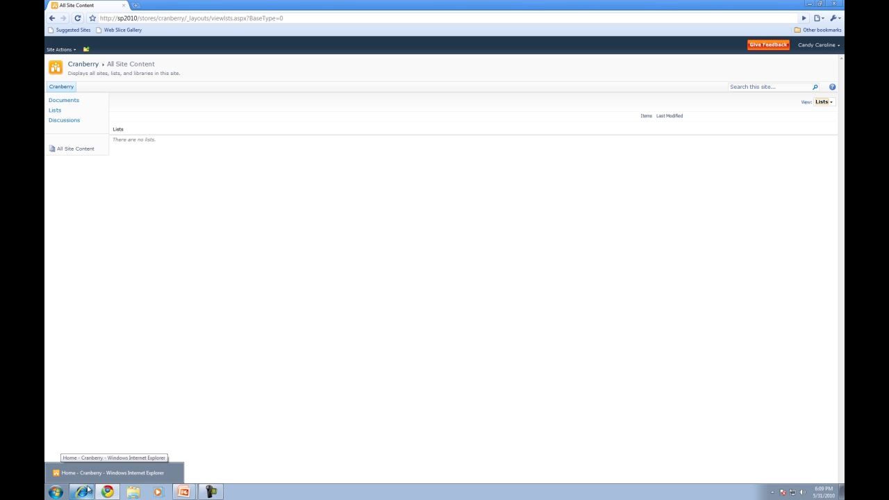
Step: In the administrator's IE, switch Cranberry Managers from Read back to Full Control, then return to Chrome
click(86, 475)
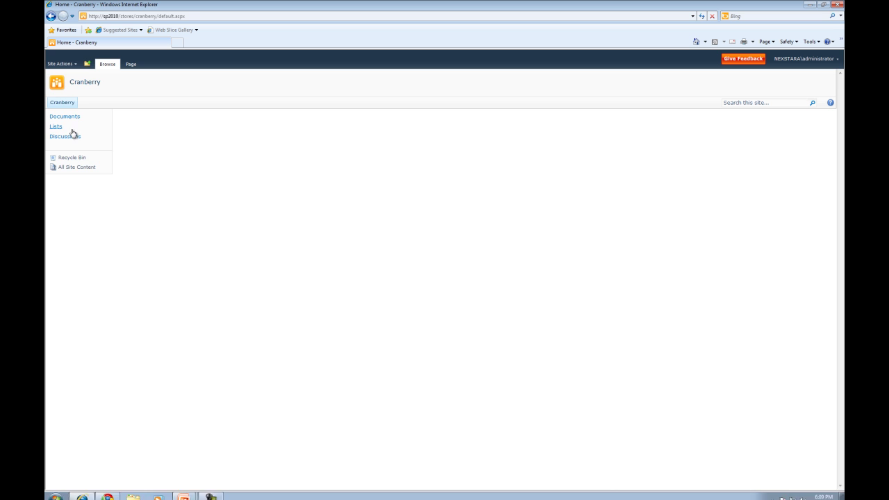
click(60, 63)
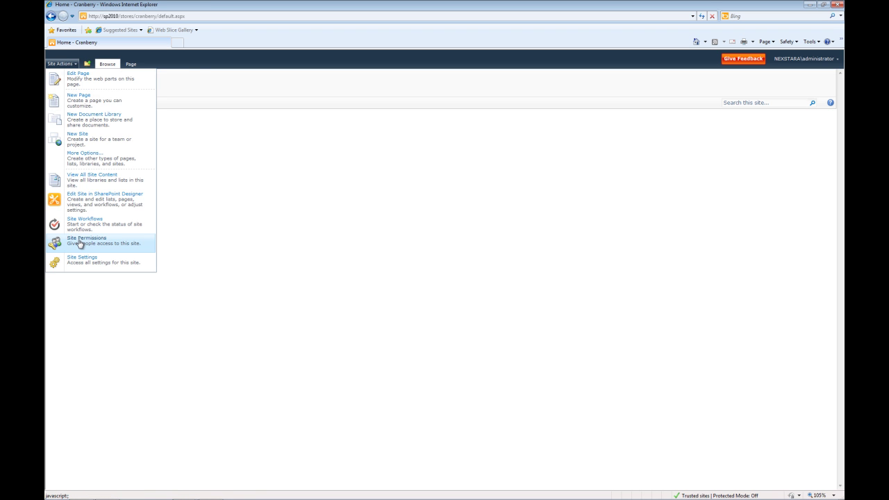
click(80, 241)
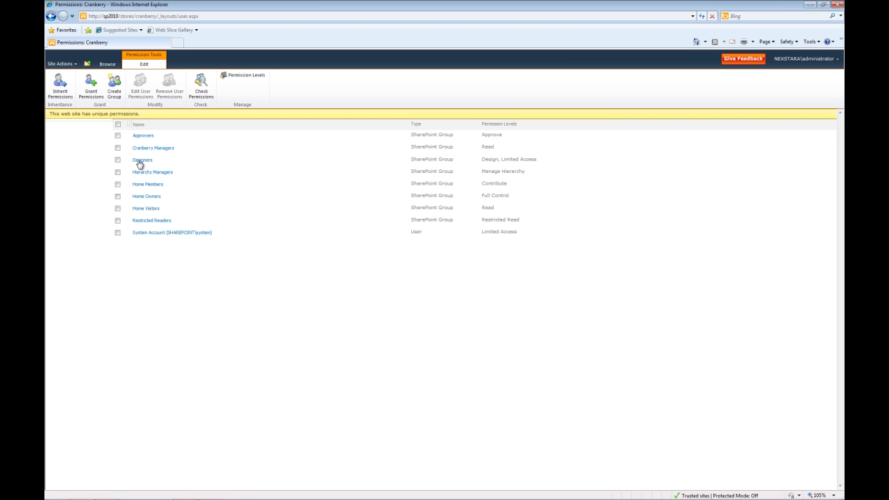
click(118, 148)
click(140, 95)
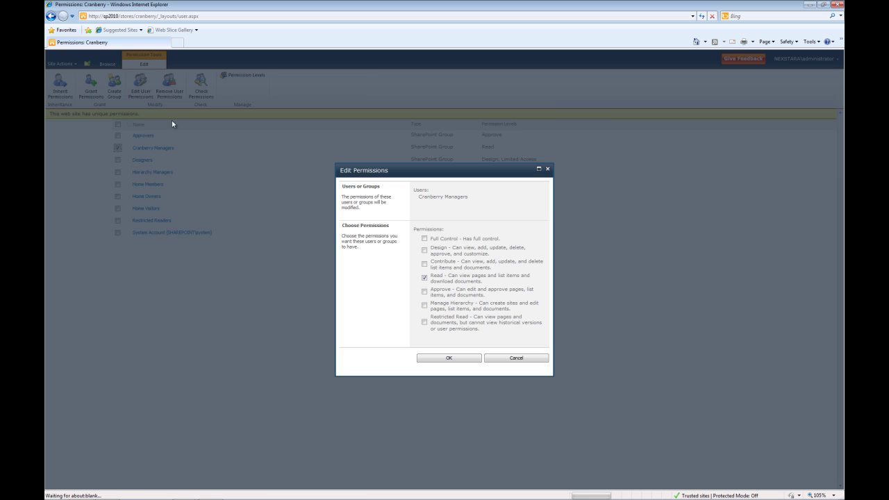
click(425, 277)
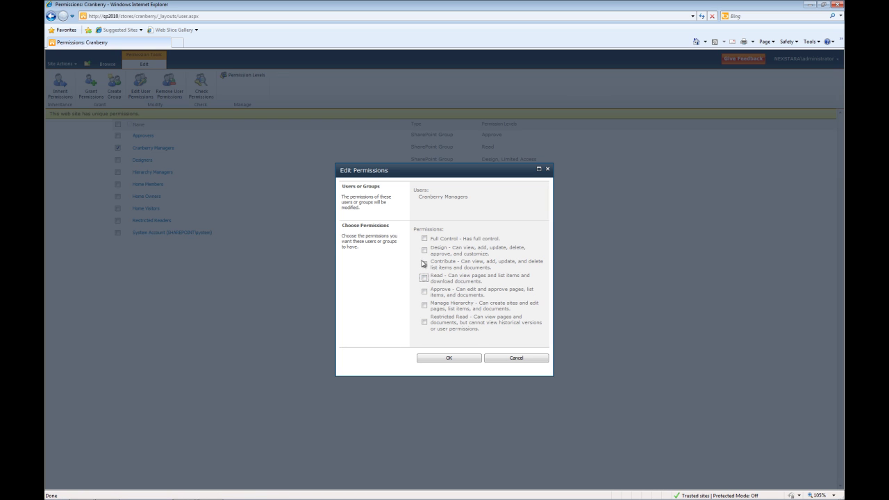
click(425, 238)
click(446, 359)
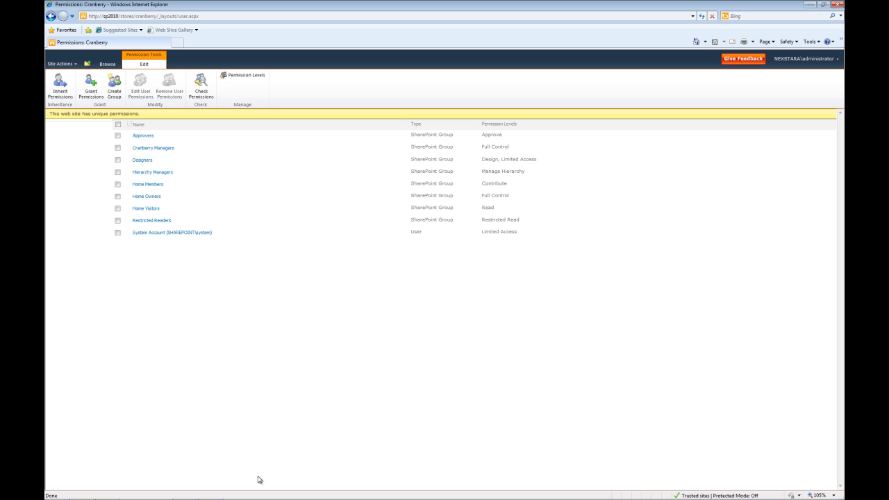
click(107, 492)
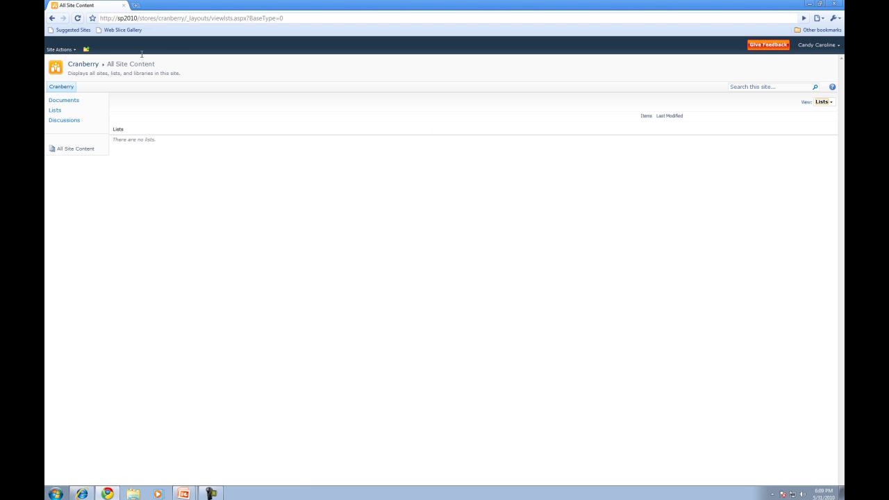
Step: Refresh the test user's All Site Content page, then return to the administrator's IE window
key(F5)
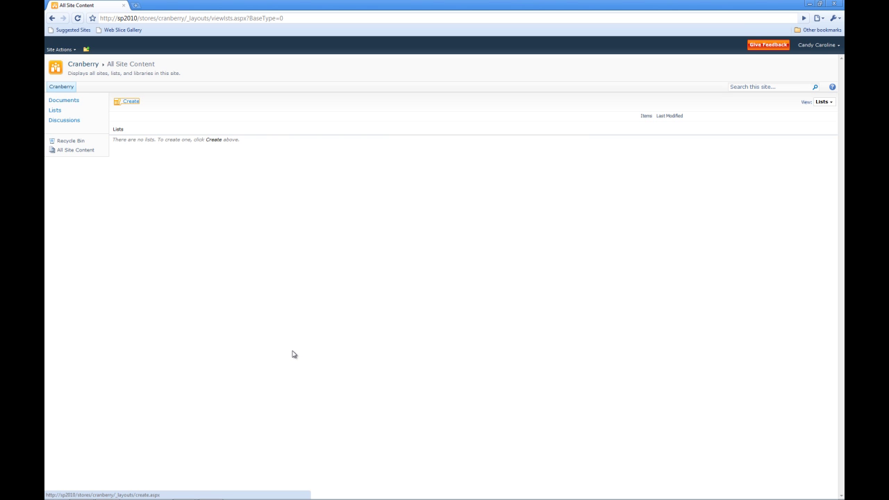
click(82, 492)
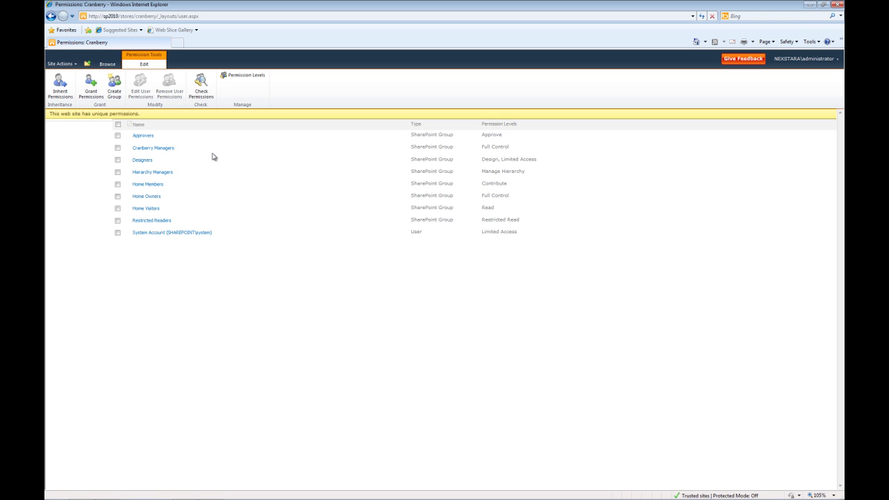
Step: Navigate up to Stores, open the Mars site, and copy its address
click(89, 63)
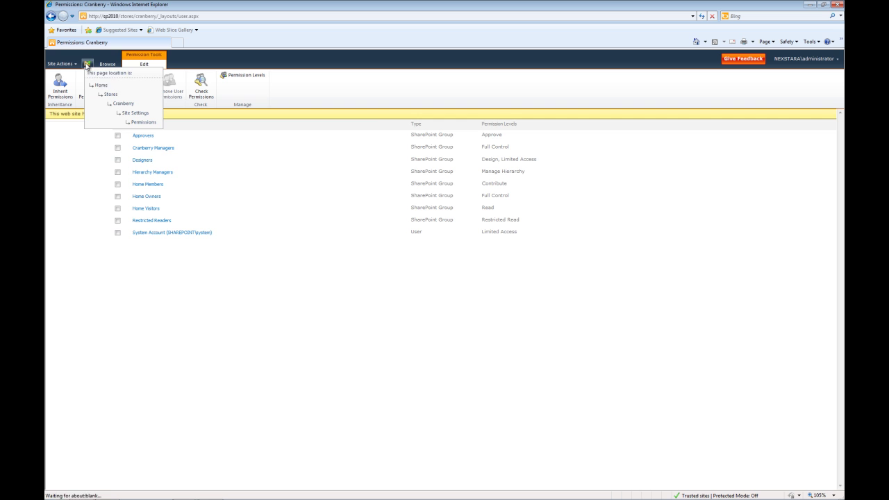
click(115, 96)
click(113, 102)
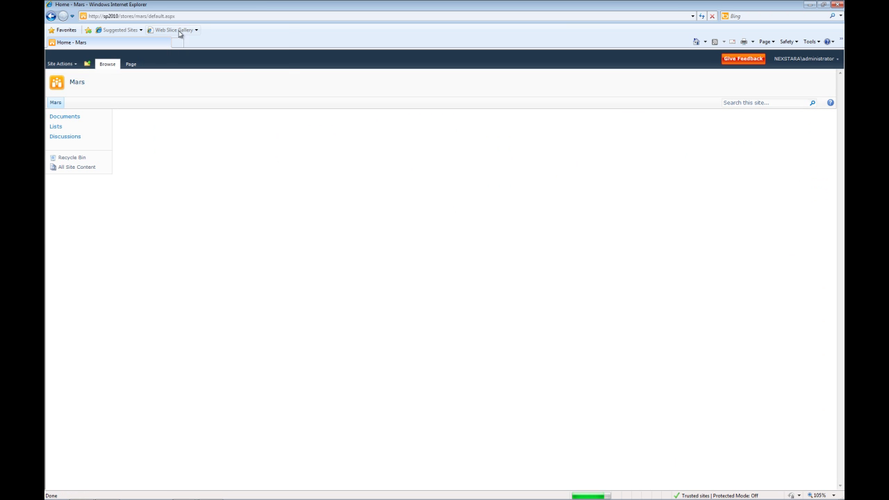
click(179, 15)
right_click(179, 15)
click(208, 45)
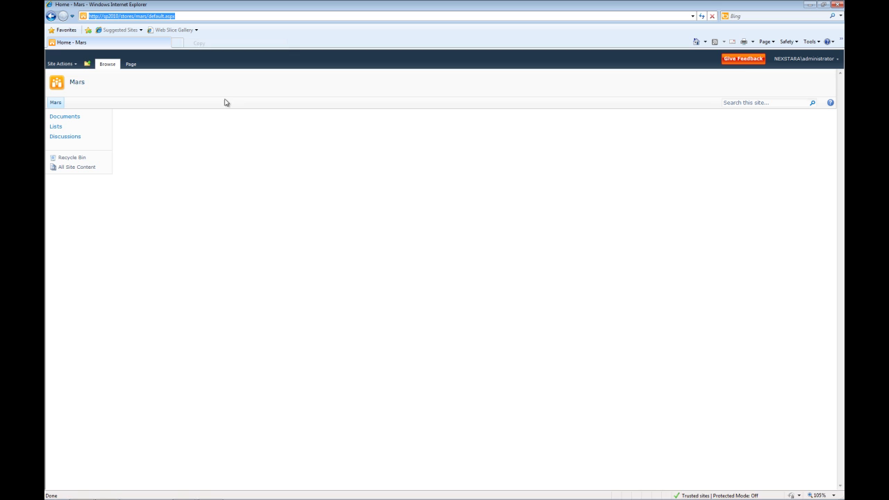
Step: Paste the Mars address into the test user's Chrome and load it, reaching Access Denied
mouse_move(225, 495)
click(110, 491)
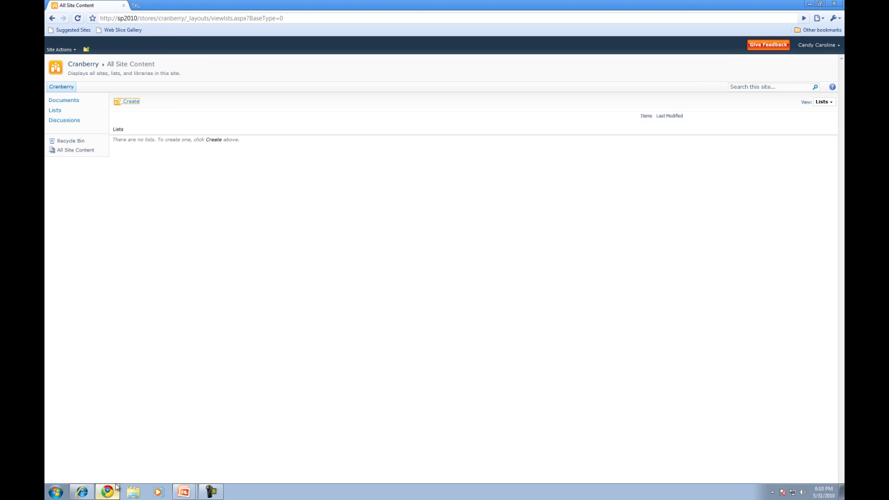
click(187, 20)
right_click(187, 19)
click(216, 54)
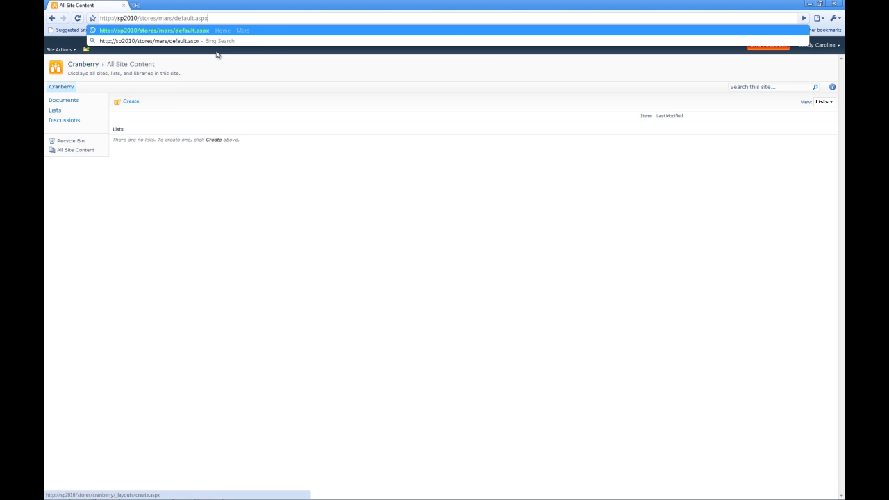
key(Return)
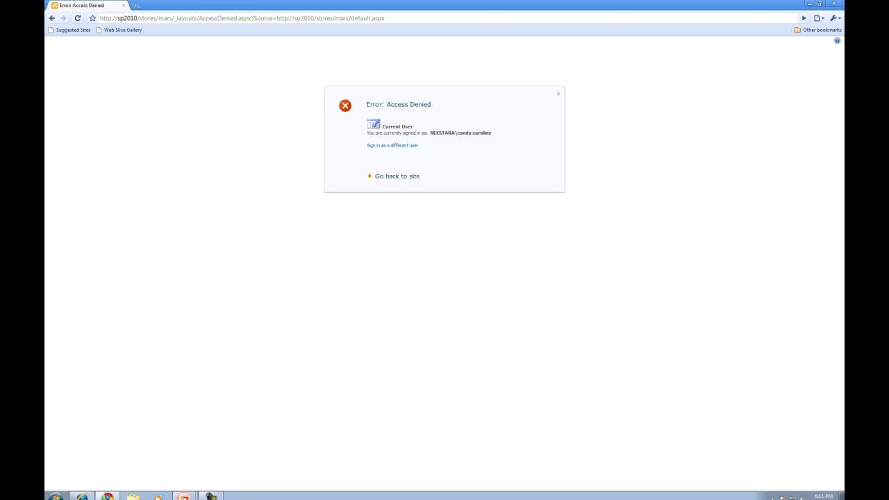
Step: In the administrator's browser, navigate up through Stores to the Cranberry site
click(182, 492)
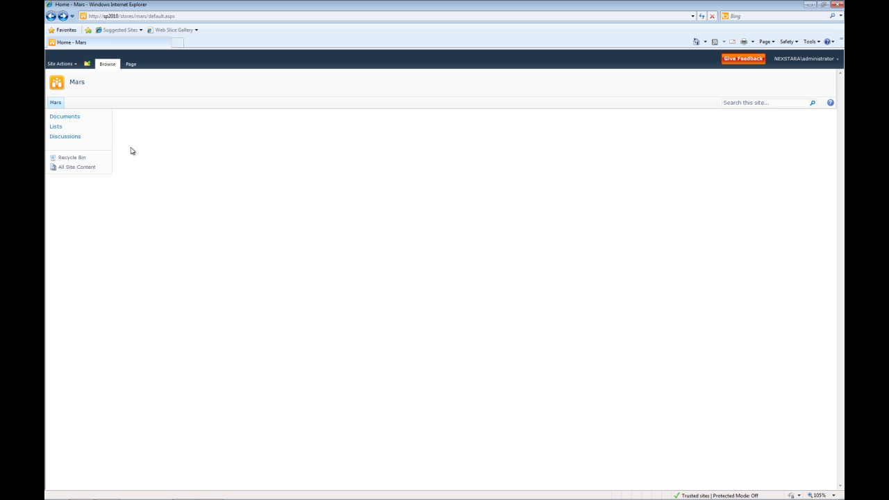
click(88, 64)
click(107, 92)
click(97, 104)
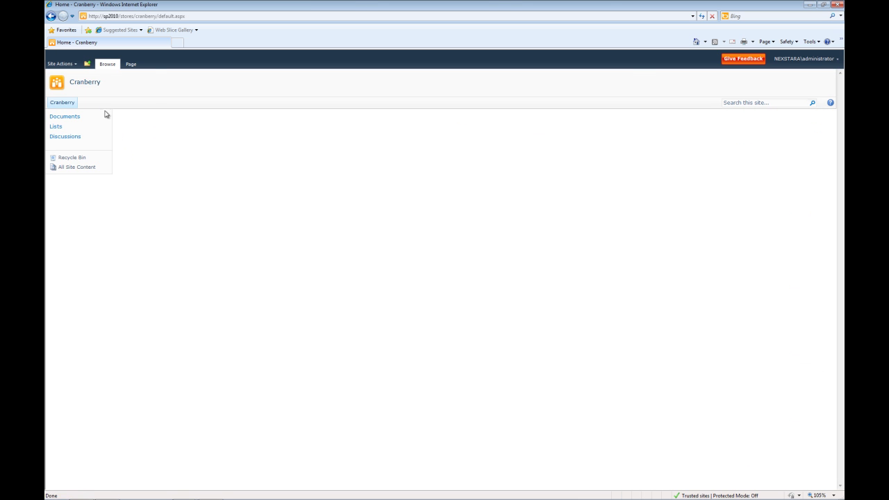
Step: List all of Cranberry's groups via Site Settings > People and groups
click(60, 63)
click(97, 260)
click(150, 127)
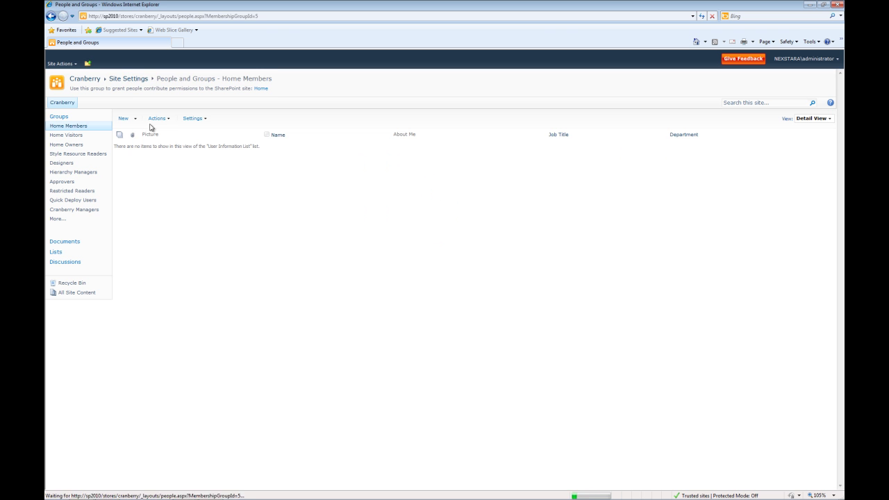
click(59, 118)
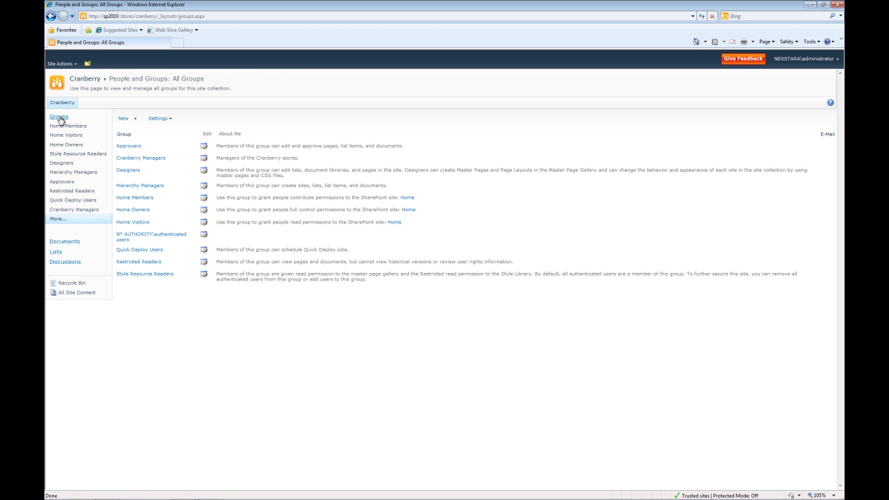
Step: Delete the Cranberry Managers group from its settings page and confirm
click(204, 160)
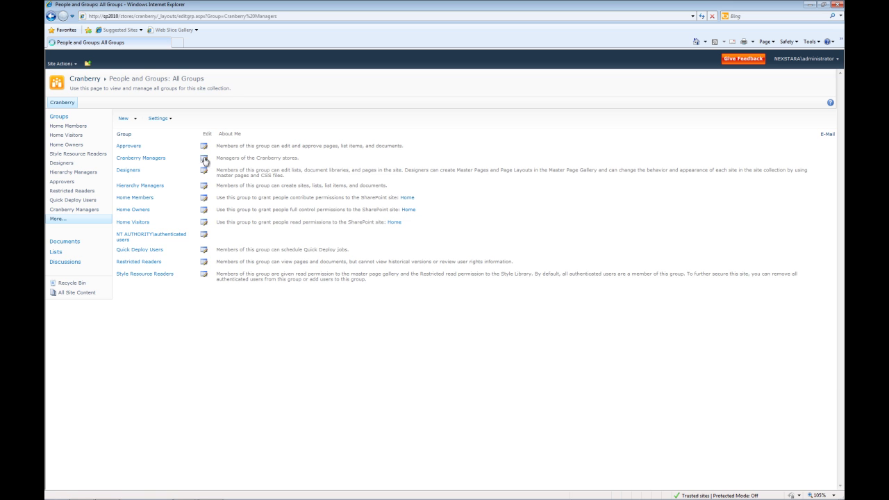
click(678, 384)
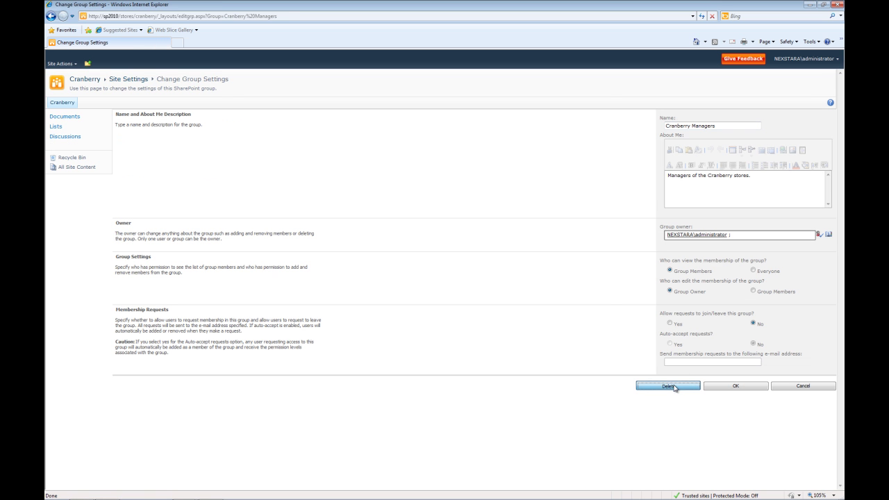
click(469, 285)
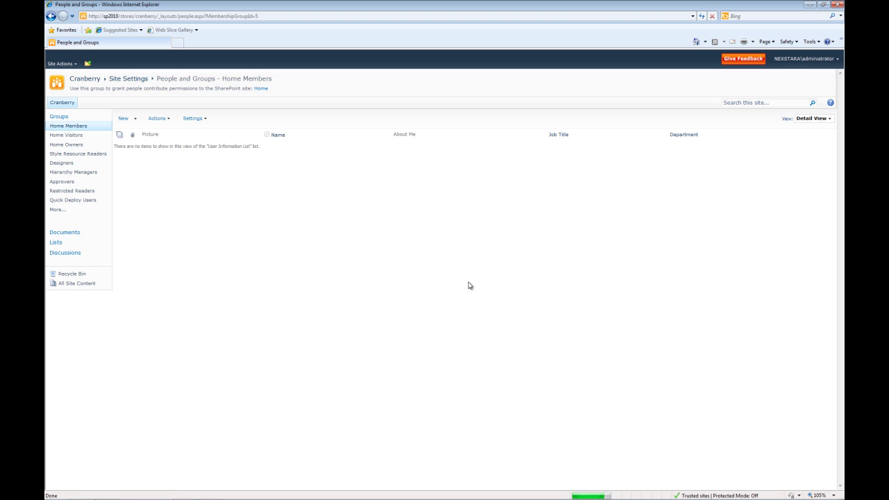